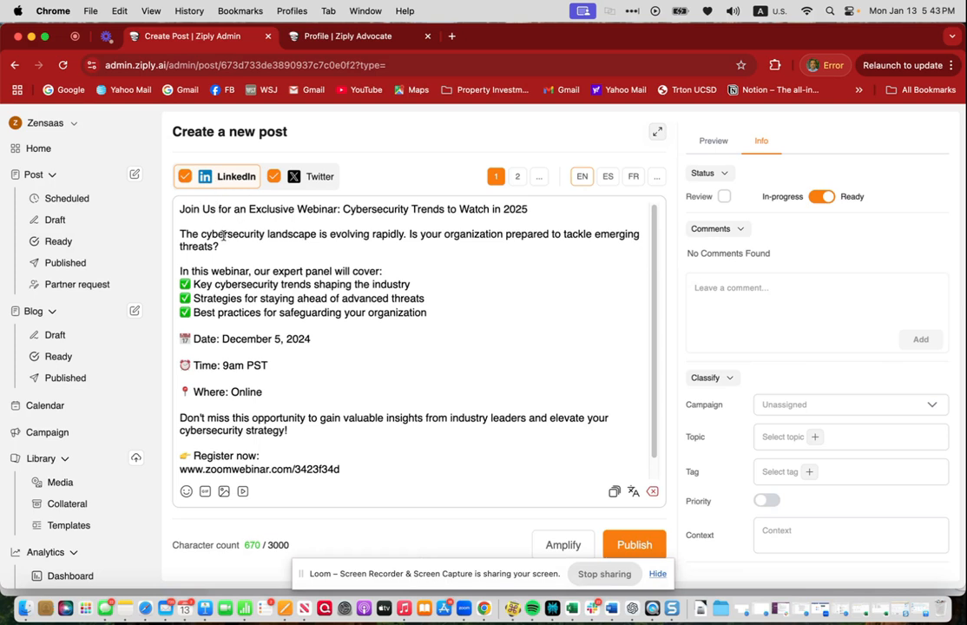
- Set the approve-by date for the post under review to January 15, 2025
{"action": "scroll", "coordinate": [270, 353], "scroll_direction": "down", "scroll_amount": 2}
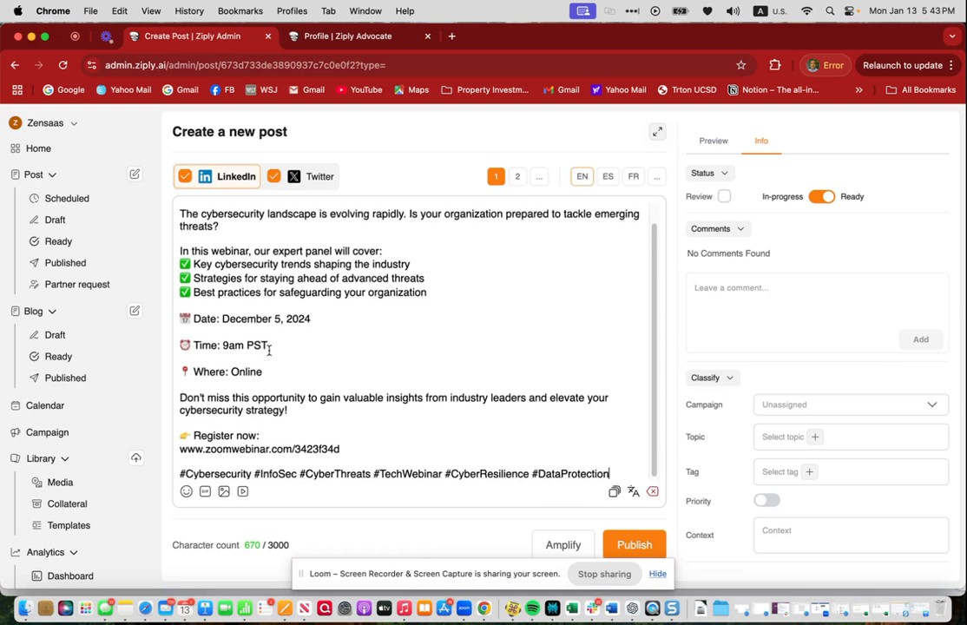
{"action": "scroll", "coordinate": [269, 342], "scroll_direction": "up", "scroll_amount": 2}
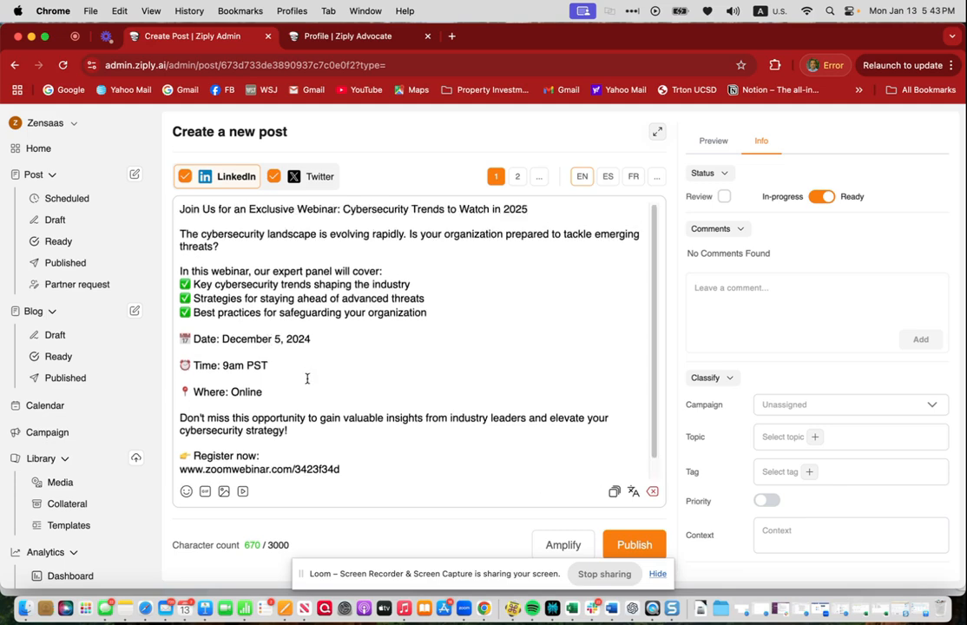
{"action": "scroll", "coordinate": [326, 382], "scroll_direction": "down", "scroll_amount": 5}
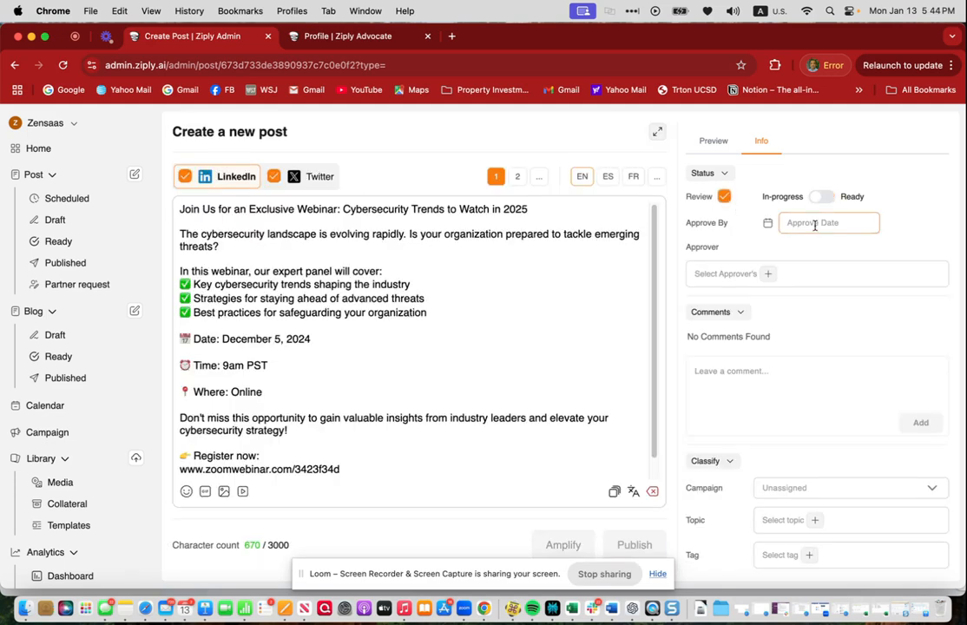
{"action": "left_click", "coordinate": [809, 222]}
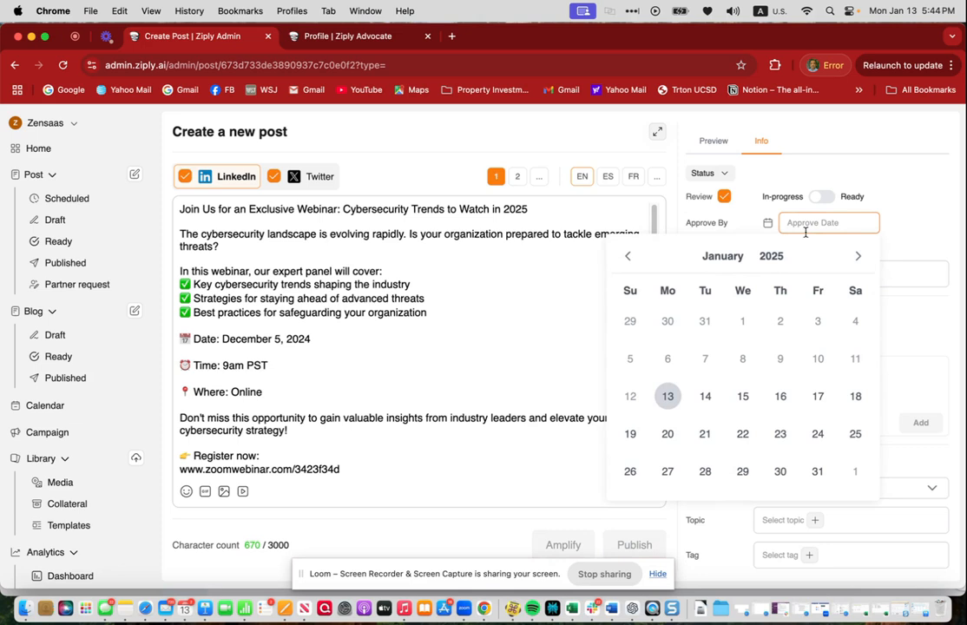
{"action": "left_click", "coordinate": [741, 397]}
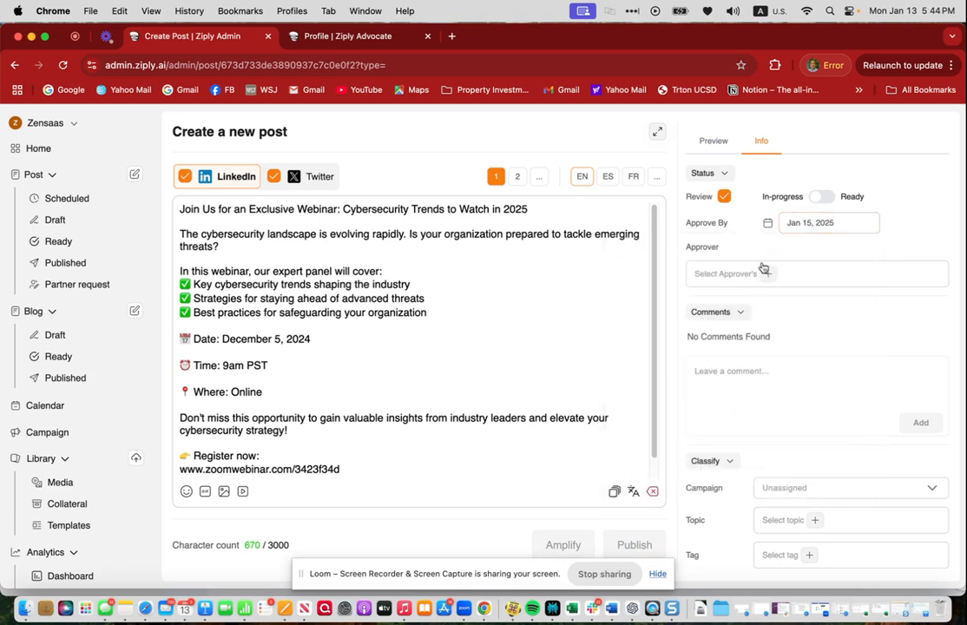
- Assign the second and fourth listed users as approvers of the post
{"action": "left_click", "coordinate": [763, 274]}
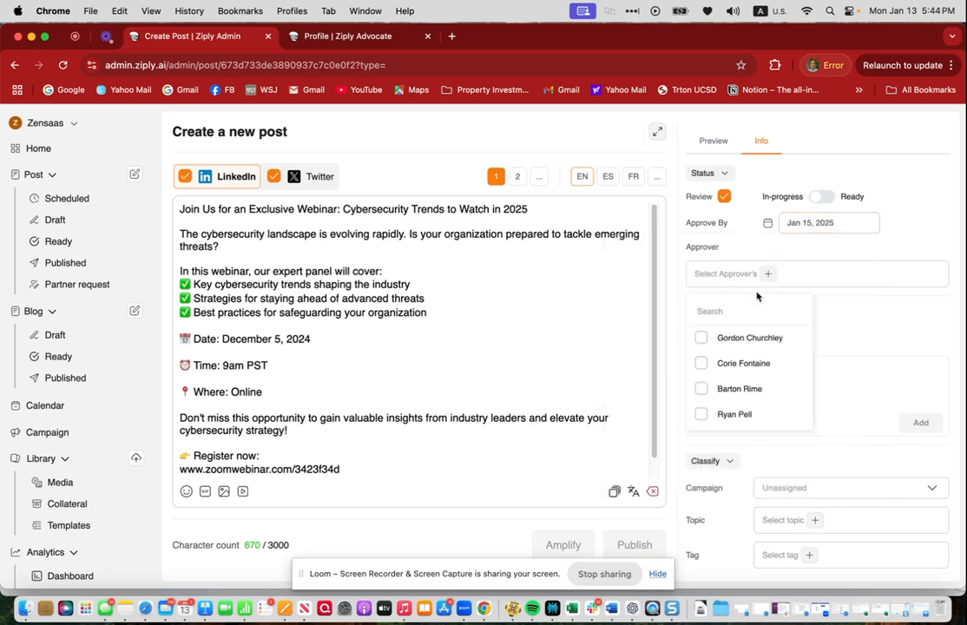
{"action": "left_click", "coordinate": [701, 363]}
{"action": "left_click", "coordinate": [702, 414]}
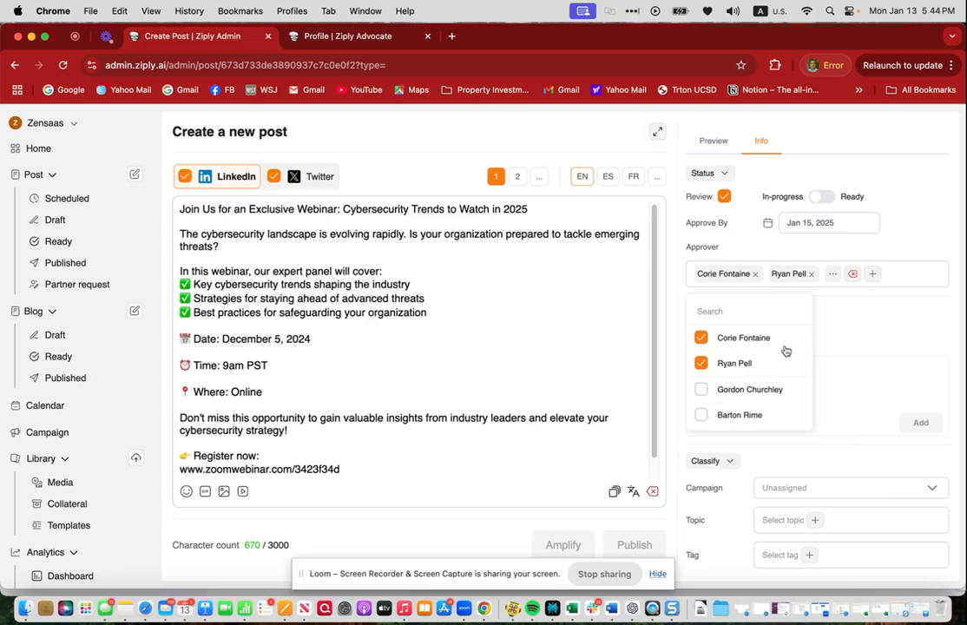
{"action": "left_click", "coordinate": [903, 241]}
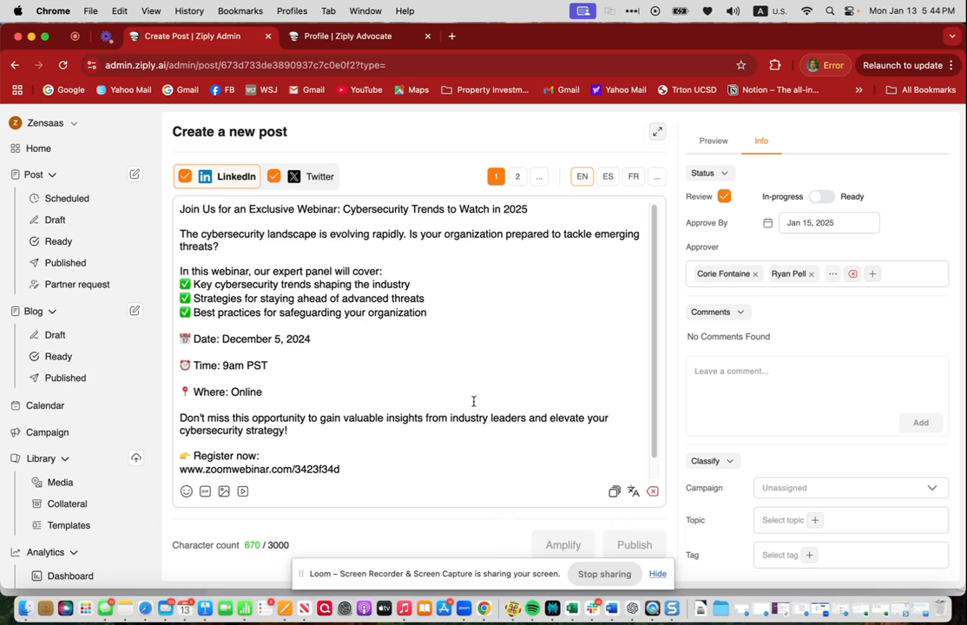
- Clear the review checkbox and switch the post status to Ready
{"action": "left_click", "coordinate": [725, 196]}
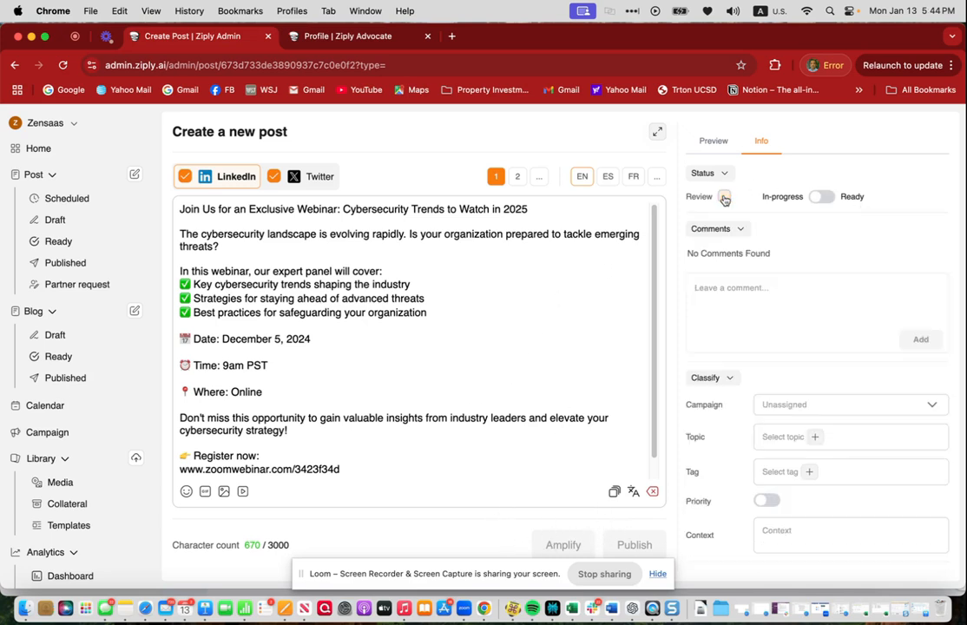
{"action": "left_click", "coordinate": [825, 198]}
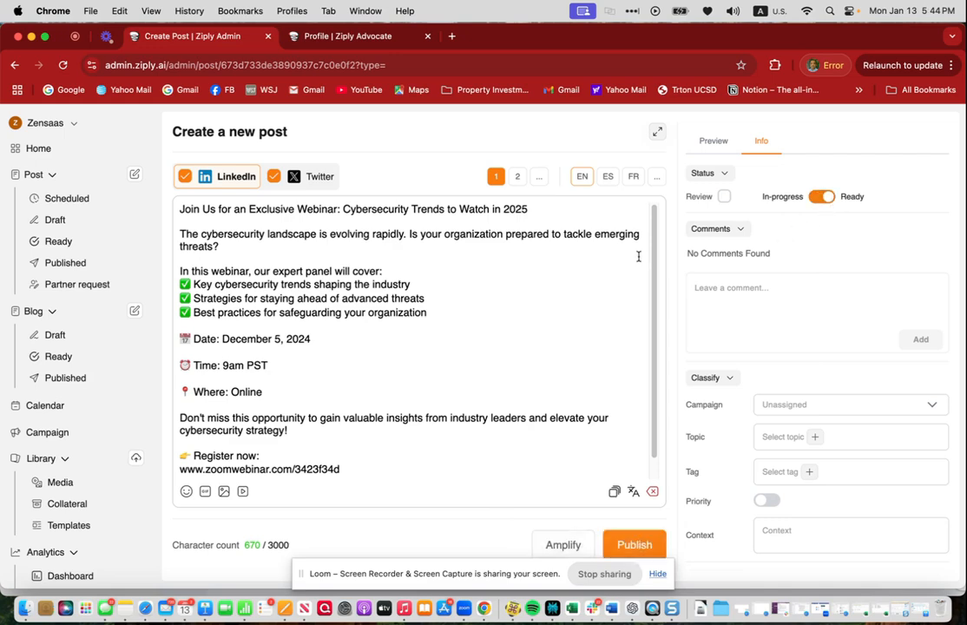
- Open the scheduling dialog for publishing the post
{"action": "scroll", "coordinate": [728, 487], "scroll_direction": "down", "scroll_amount": 1}
{"action": "scroll", "coordinate": [661, 484], "scroll_direction": "down", "scroll_amount": 5}
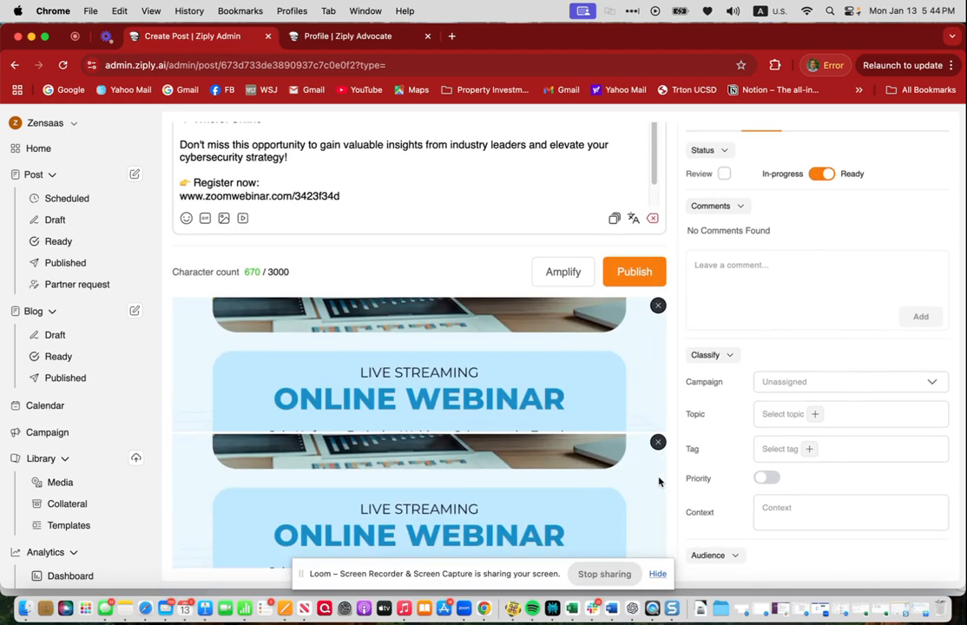
{"action": "left_click", "coordinate": [636, 273]}
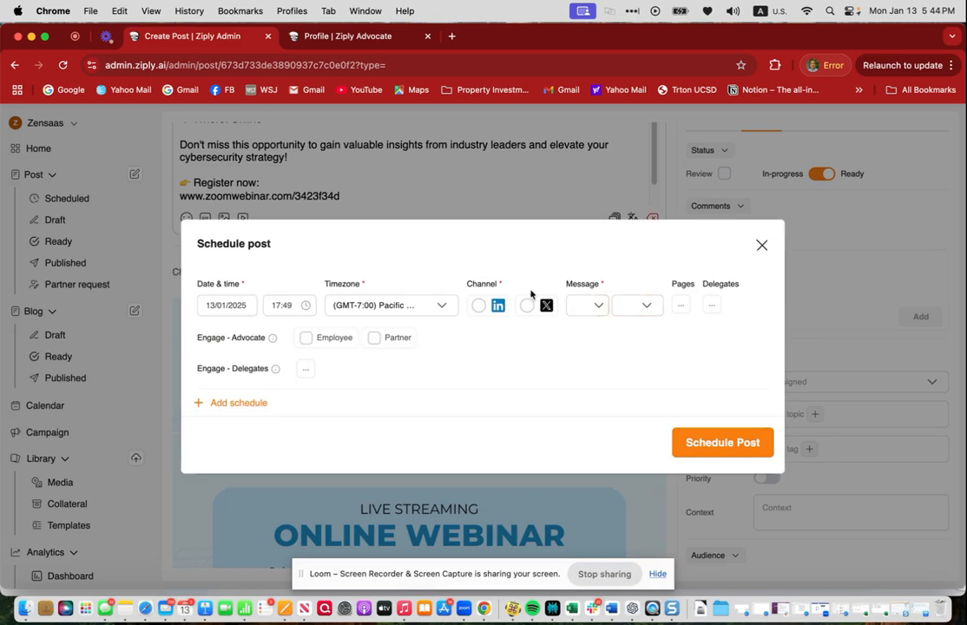
- Choose the LinkedIn channel and set the first schedule's date to 14/01/2025
{"action": "left_click", "coordinate": [478, 305]}
{"action": "left_click", "coordinate": [245, 305]}
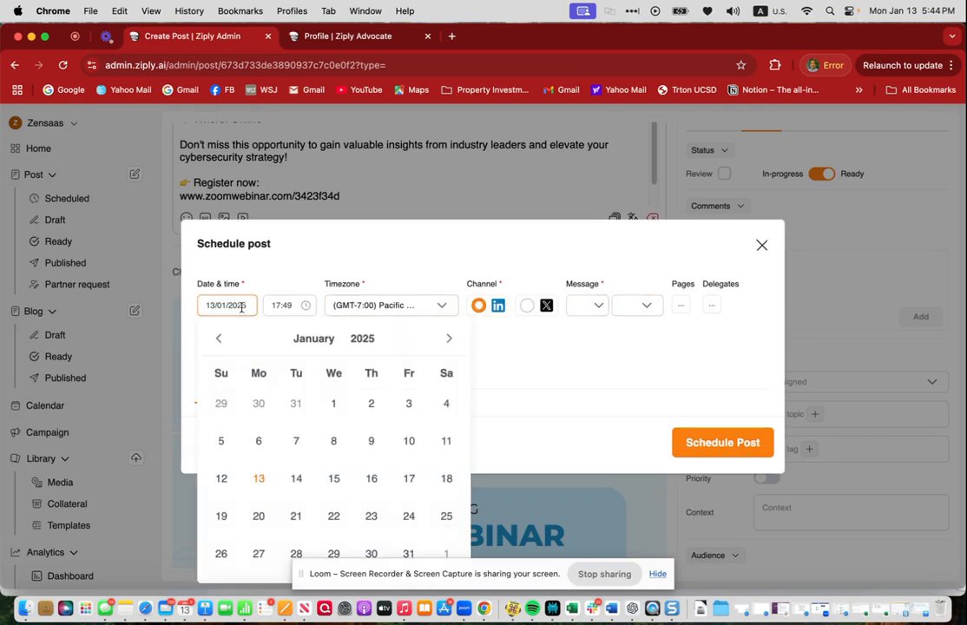
{"action": "left_click", "coordinate": [295, 482]}
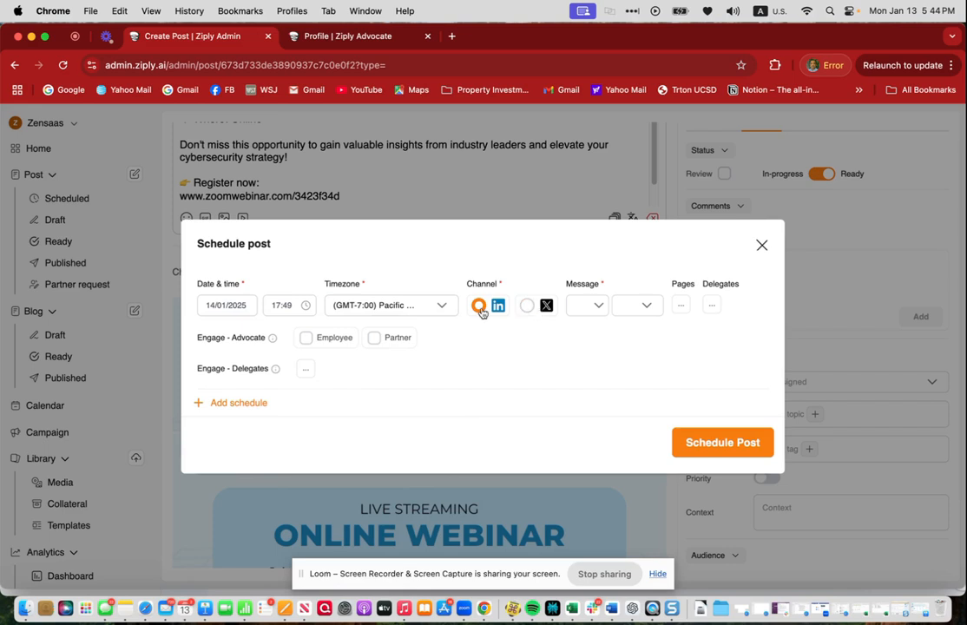
- Set the first schedule's message to 1 and select the zensaasziply page
{"action": "left_click", "coordinate": [587, 308]}
{"action": "left_click", "coordinate": [582, 335]}
{"action": "left_click", "coordinate": [692, 306]}
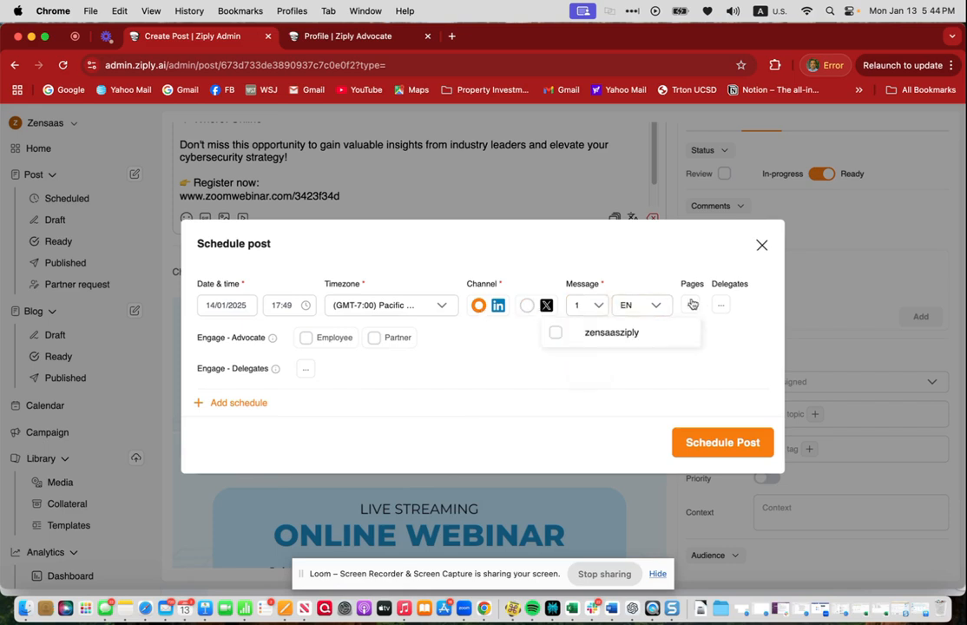
{"action": "left_click", "coordinate": [566, 335]}
{"action": "left_click", "coordinate": [447, 371]}
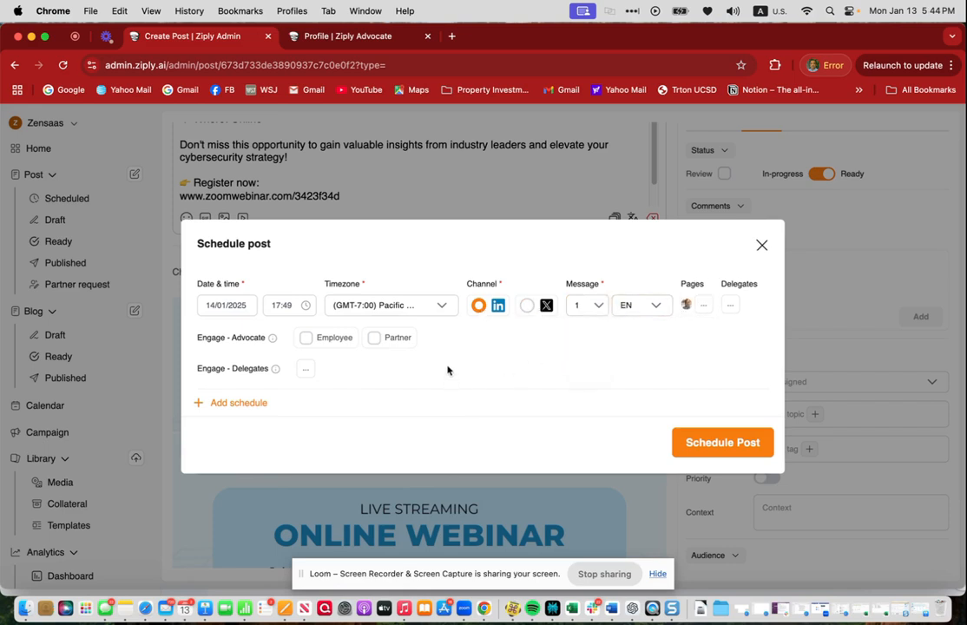
- Add a second schedule dated 17/01/2025
{"action": "left_click", "coordinate": [249, 404]}
{"action": "left_click", "coordinate": [249, 373]}
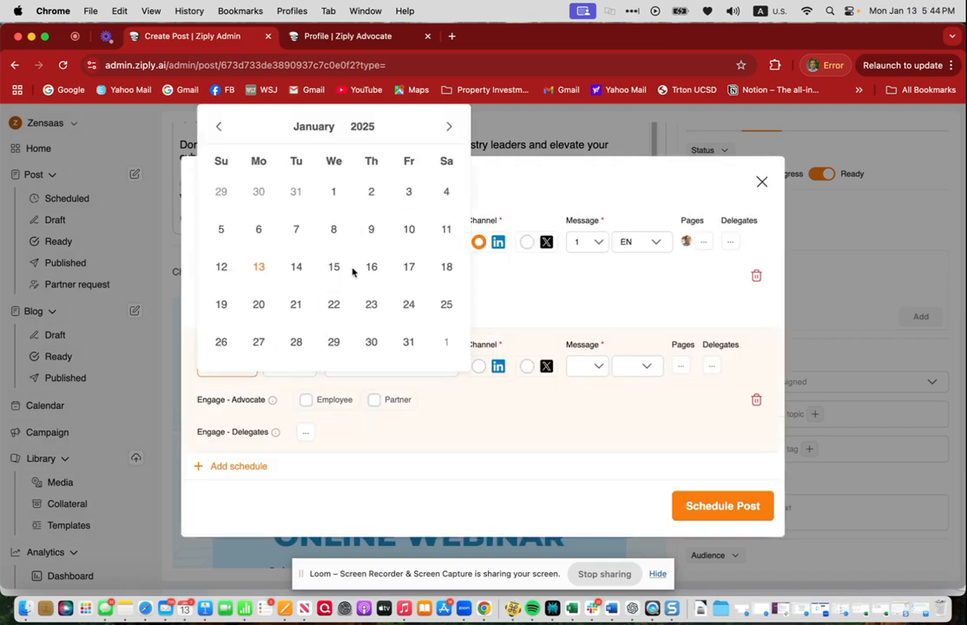
{"action": "left_click", "coordinate": [409, 270]}
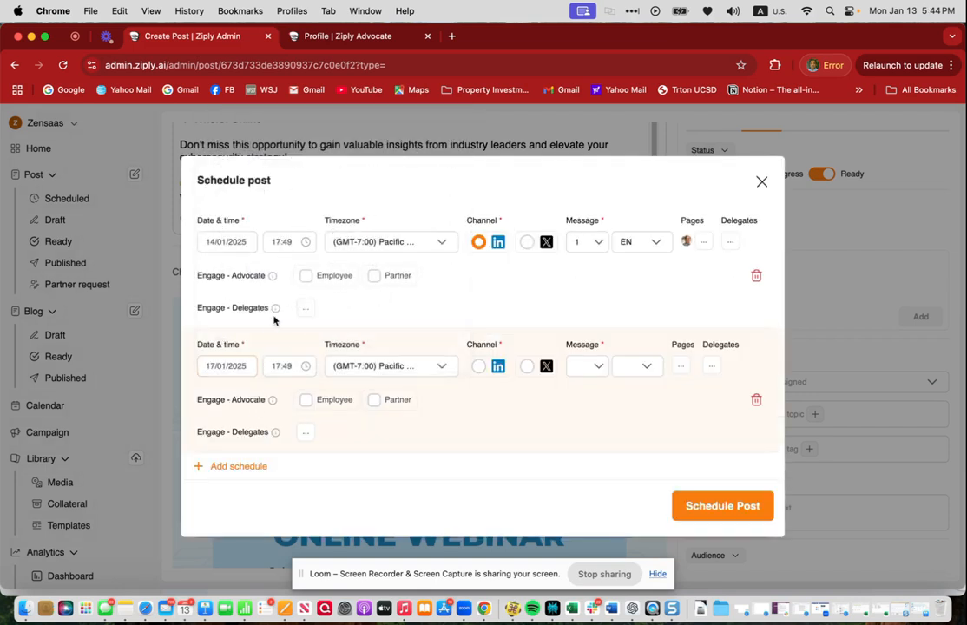
- Give the second schedule the LinkedIn channel, message 1 and the zensaasziply page, and close the scheduling dialog
{"action": "left_click", "coordinate": [280, 366]}
{"action": "left_click", "coordinate": [478, 365]}
{"action": "left_click", "coordinate": [589, 366]}
{"action": "left_click", "coordinate": [582, 397]}
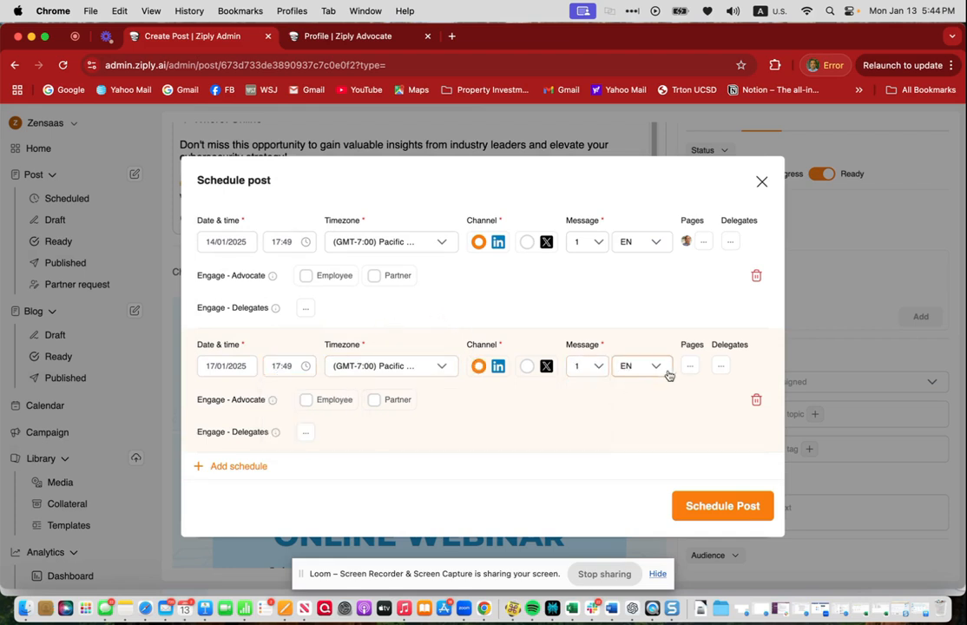
{"action": "left_click", "coordinate": [689, 366]}
{"action": "left_click", "coordinate": [556, 398]}
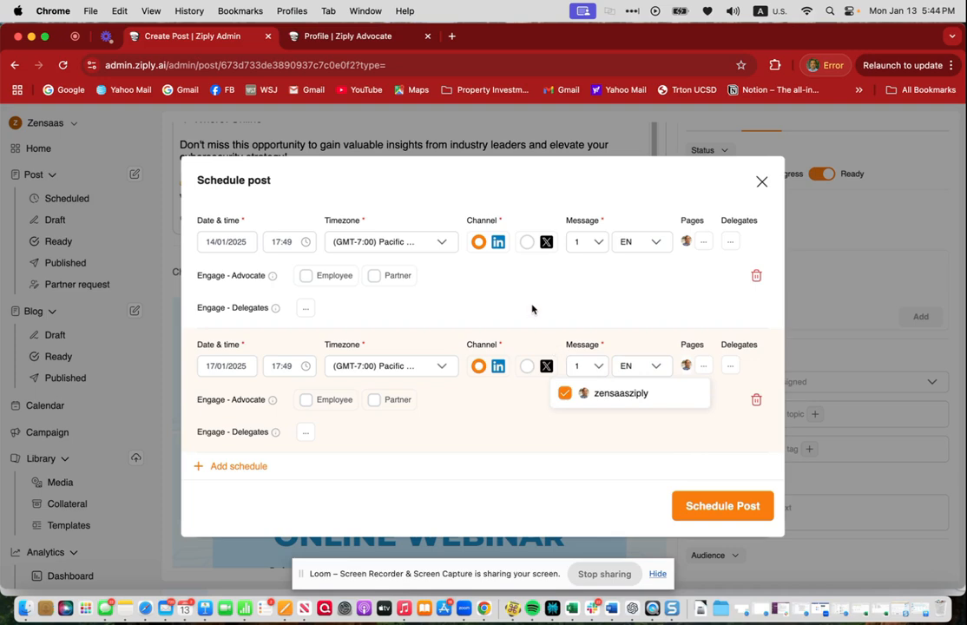
{"action": "left_click", "coordinate": [487, 338]}
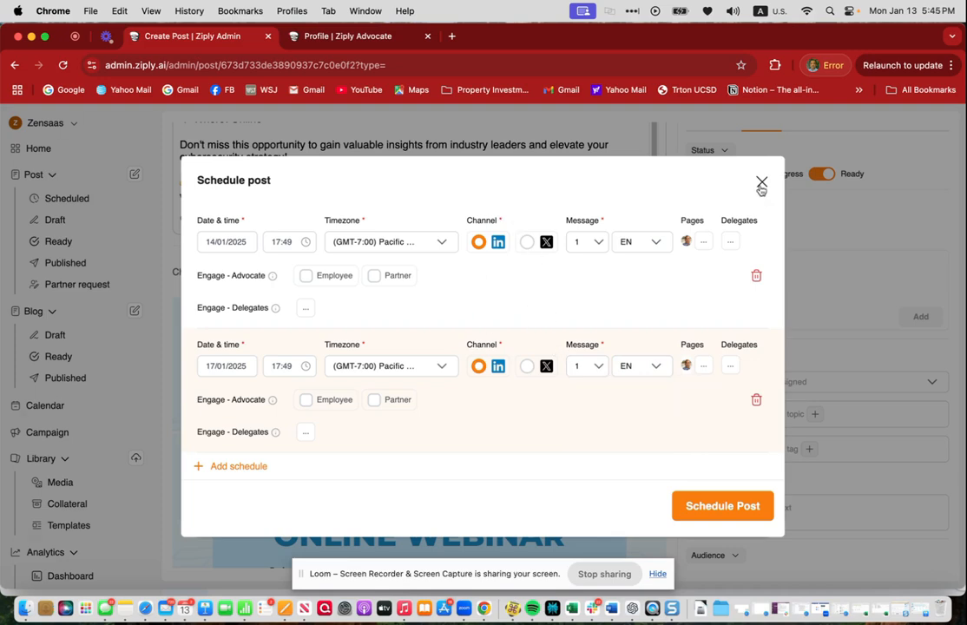
{"action": "left_click", "coordinate": [761, 183]}
- Remove the EMEA region and set the advocate audience to Employee only
{"action": "scroll", "coordinate": [436, 456], "scroll_direction": "up", "scroll_amount": 5}
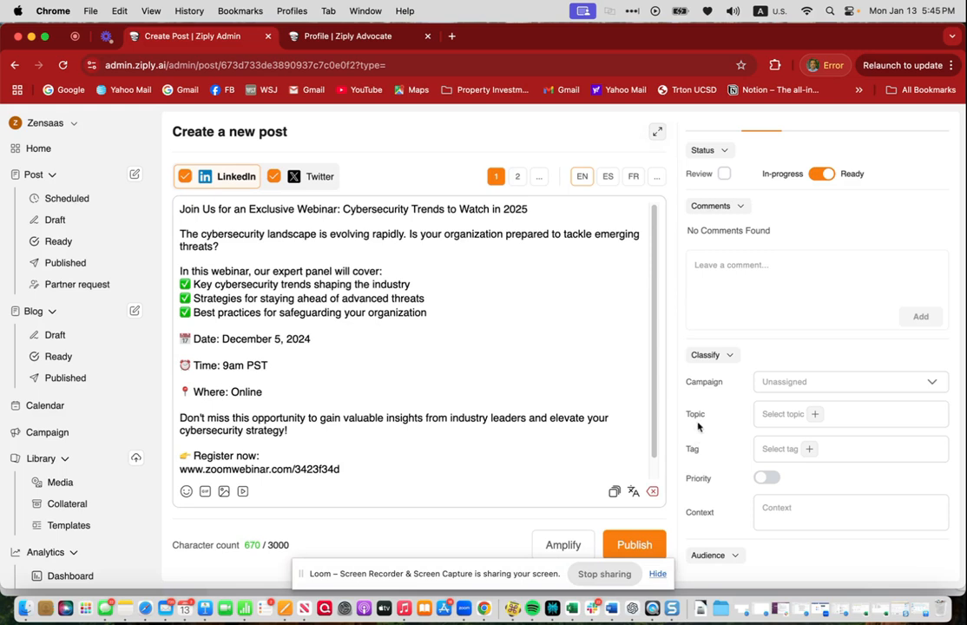
{"action": "scroll", "coordinate": [694, 434], "scroll_direction": "down", "scroll_amount": 5}
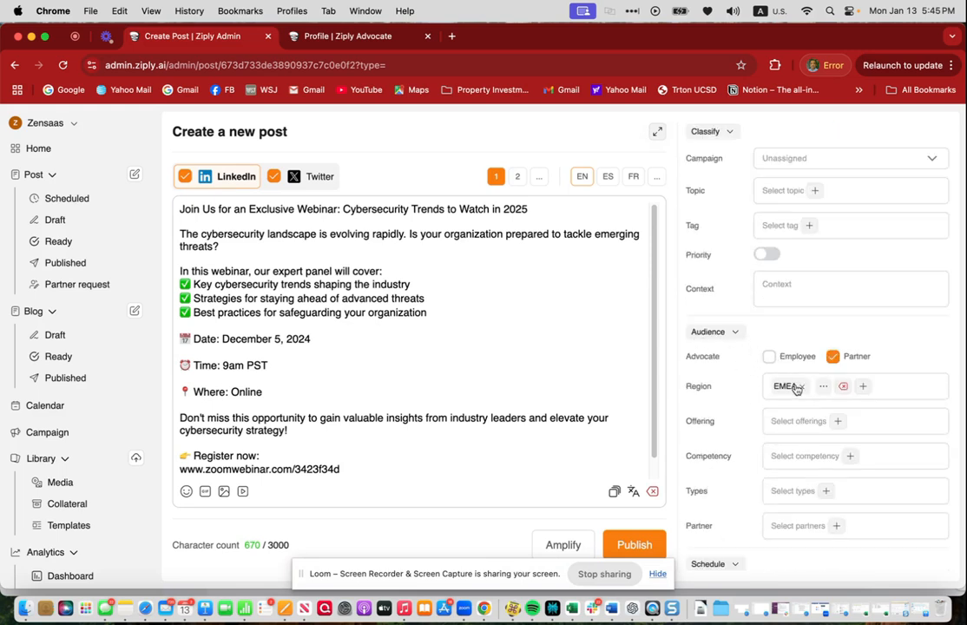
{"action": "left_click", "coordinate": [802, 387]}
{"action": "left_click", "coordinate": [771, 360]}
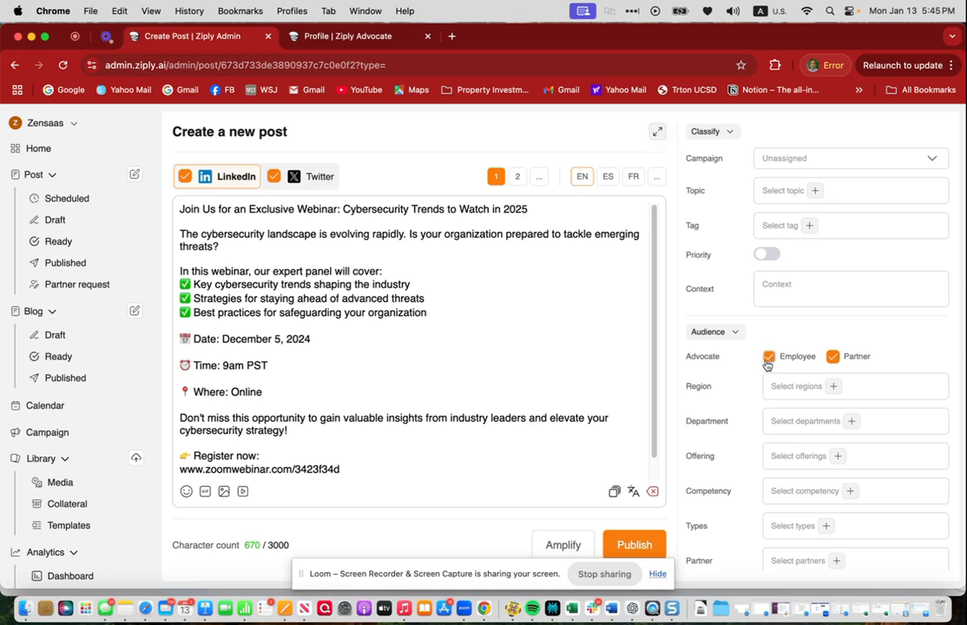
{"action": "left_click", "coordinate": [832, 356]}
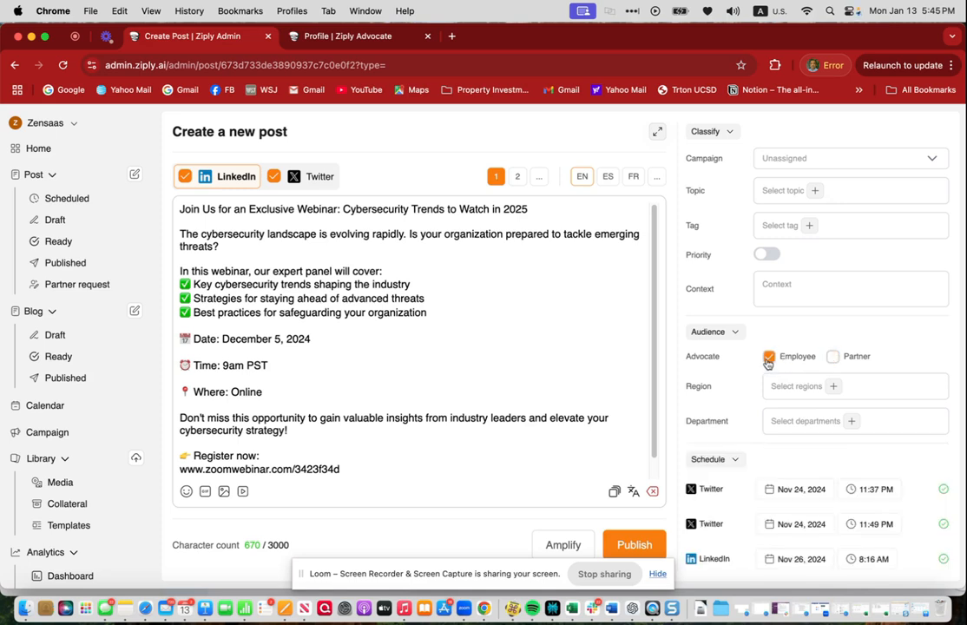
- Browse the region and department options, and set the advocate audience to Partner only
{"action": "left_click", "coordinate": [816, 387]}
{"action": "left_click", "coordinate": [825, 386]}
{"action": "left_click", "coordinate": [842, 423]}
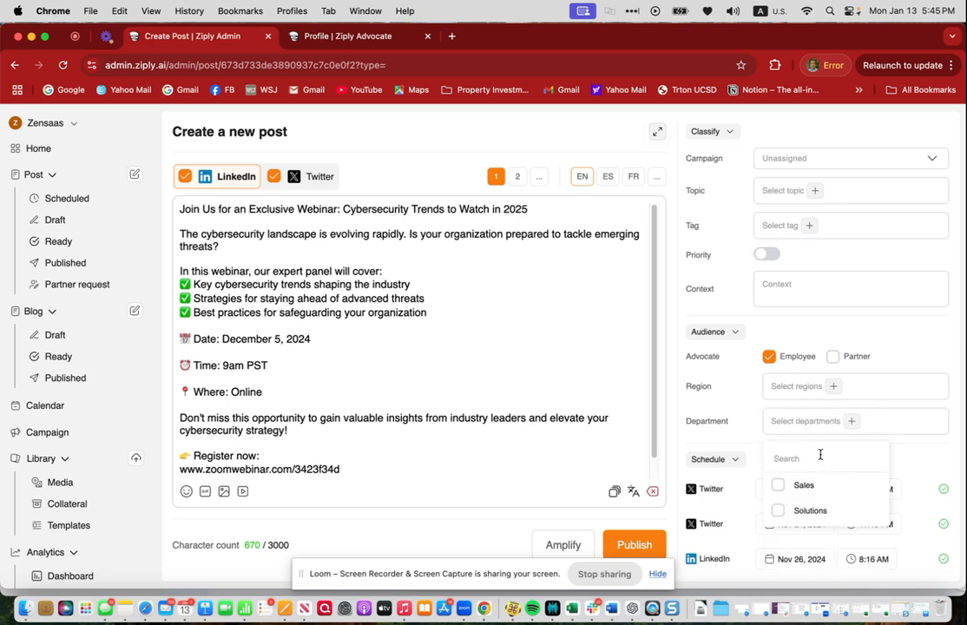
{"action": "left_click", "coordinate": [887, 357]}
{"action": "left_click", "coordinate": [820, 362]}
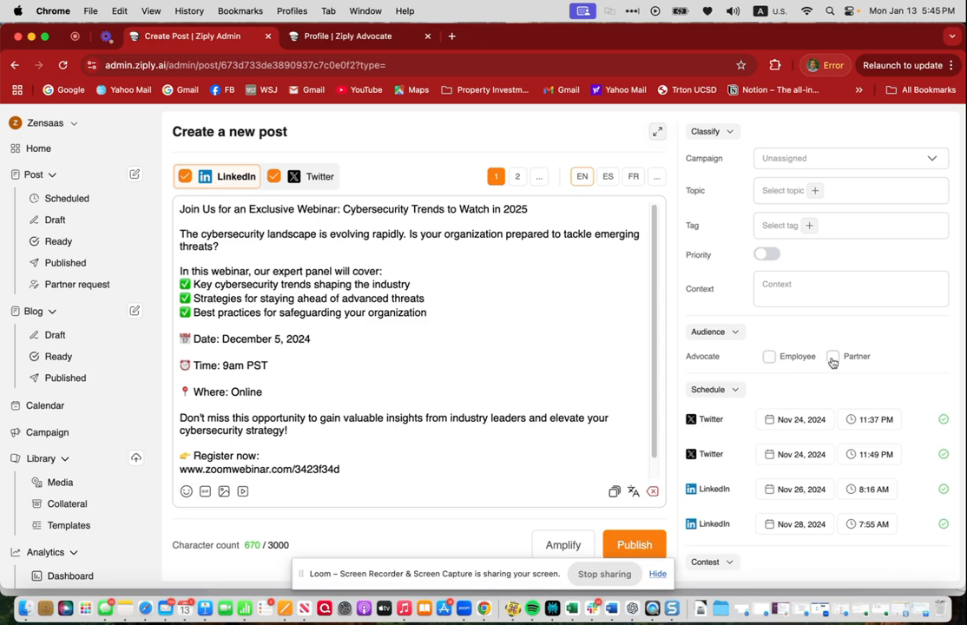
{"action": "left_click", "coordinate": [832, 357]}
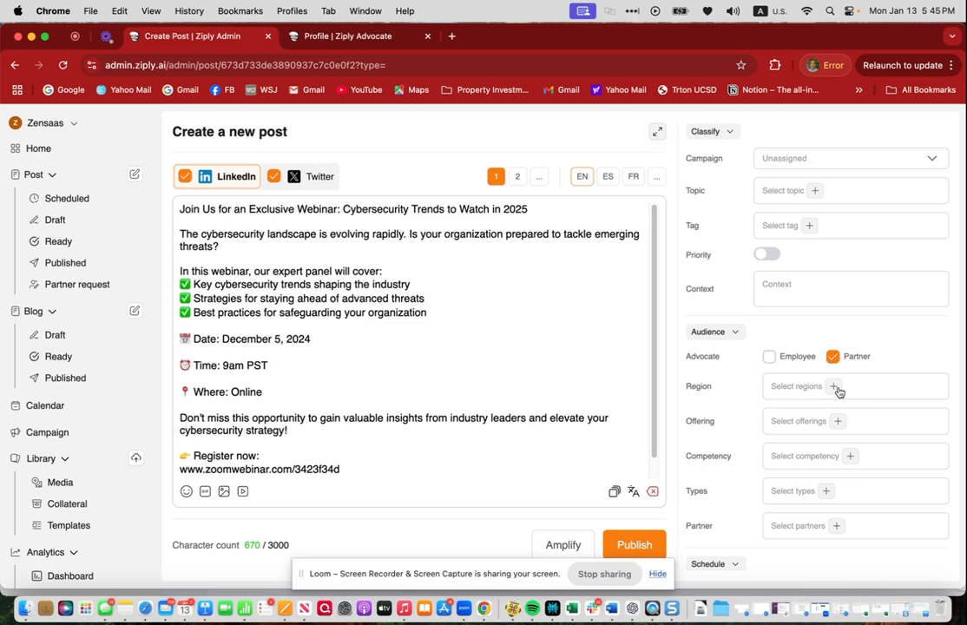
- Browse the region, offering, competency and partner options in the audience settings without keeping any selection
{"action": "left_click", "coordinate": [835, 387]}
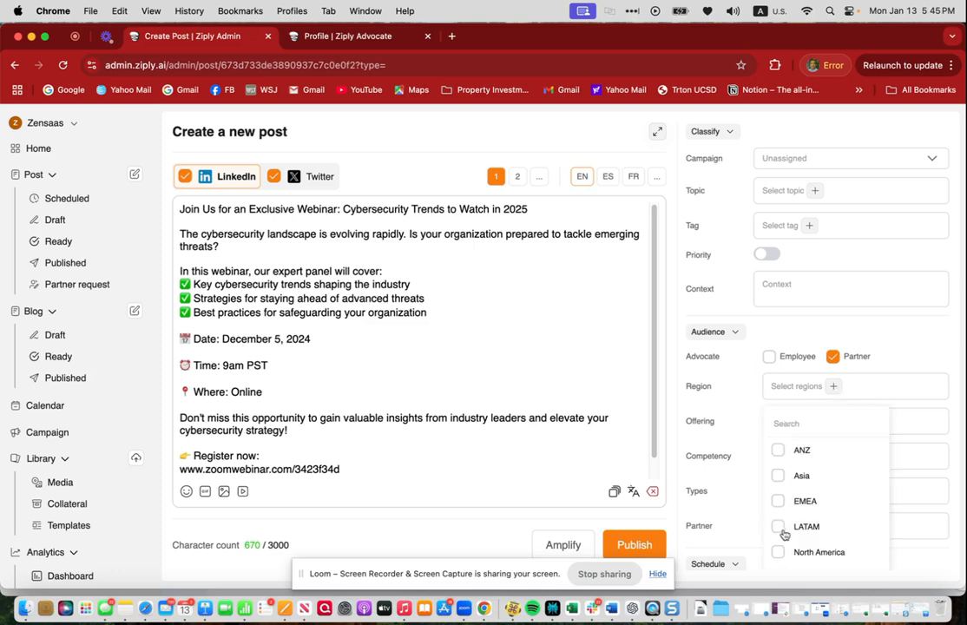
{"action": "left_click", "coordinate": [906, 349]}
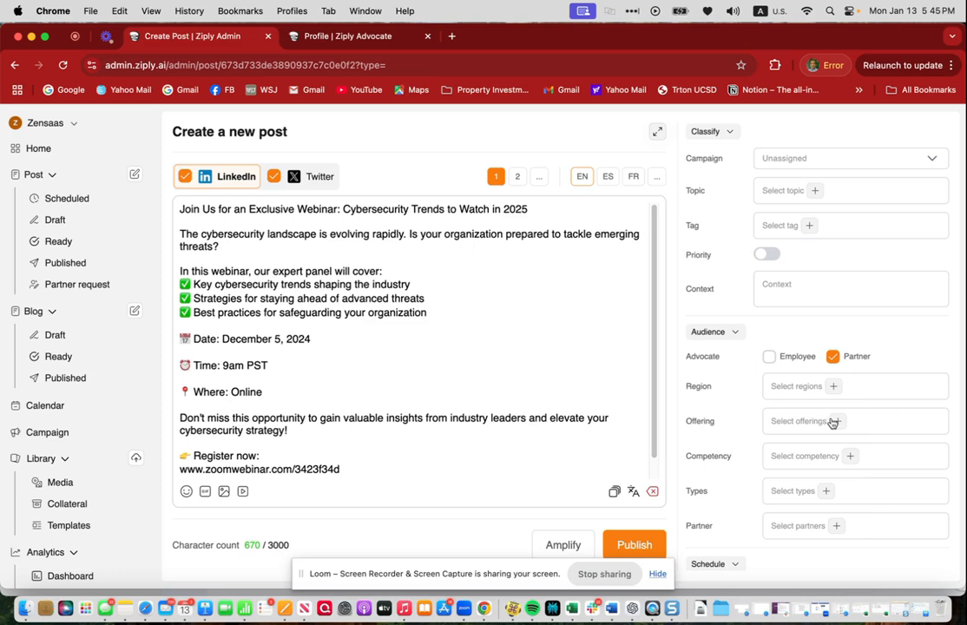
{"action": "left_click", "coordinate": [834, 423]}
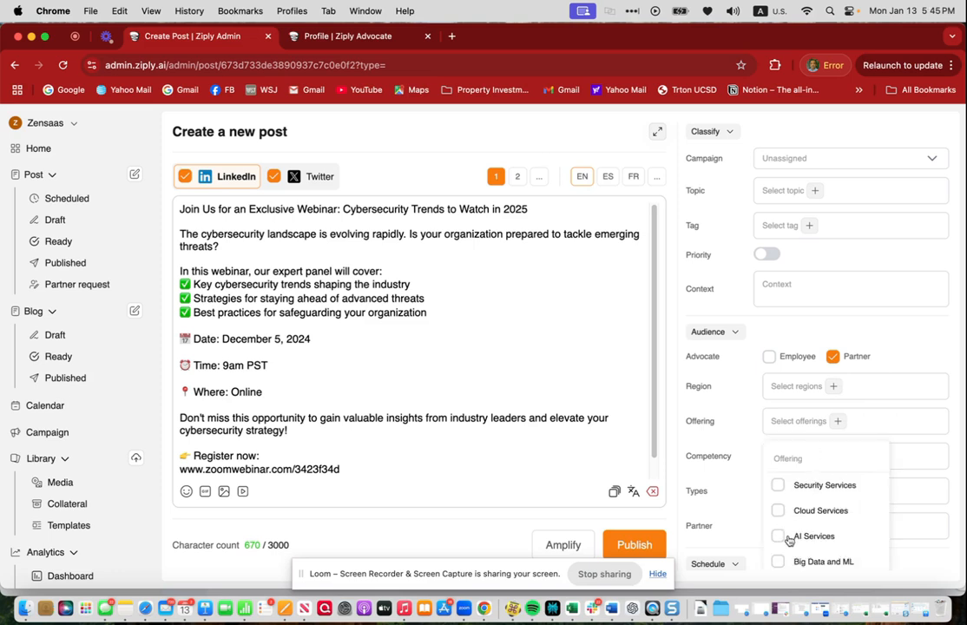
{"action": "left_click", "coordinate": [928, 355]}
{"action": "left_click", "coordinate": [848, 457]}
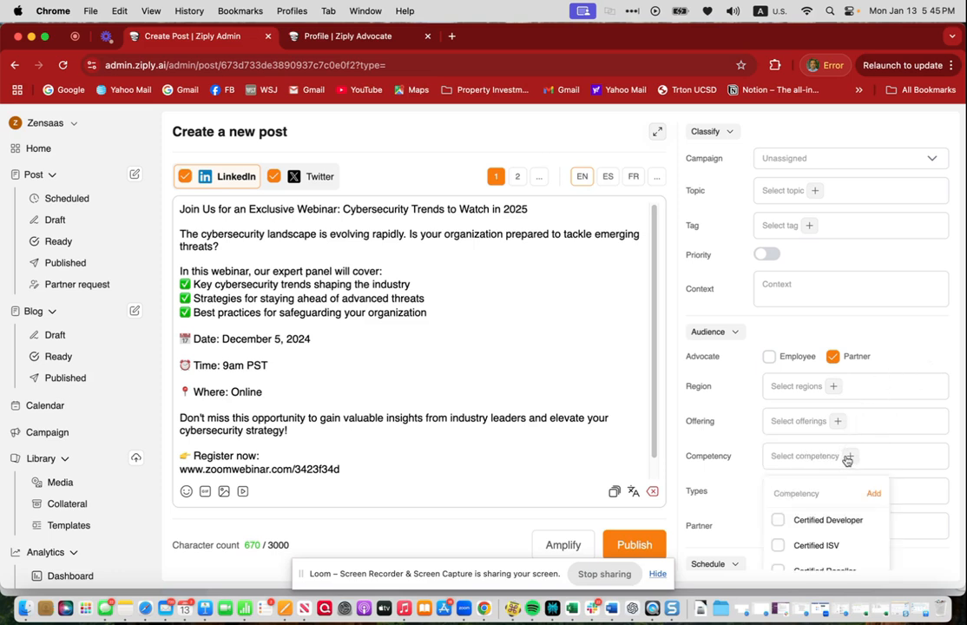
{"action": "scroll", "coordinate": [784, 532], "scroll_direction": "down", "scroll_amount": 2}
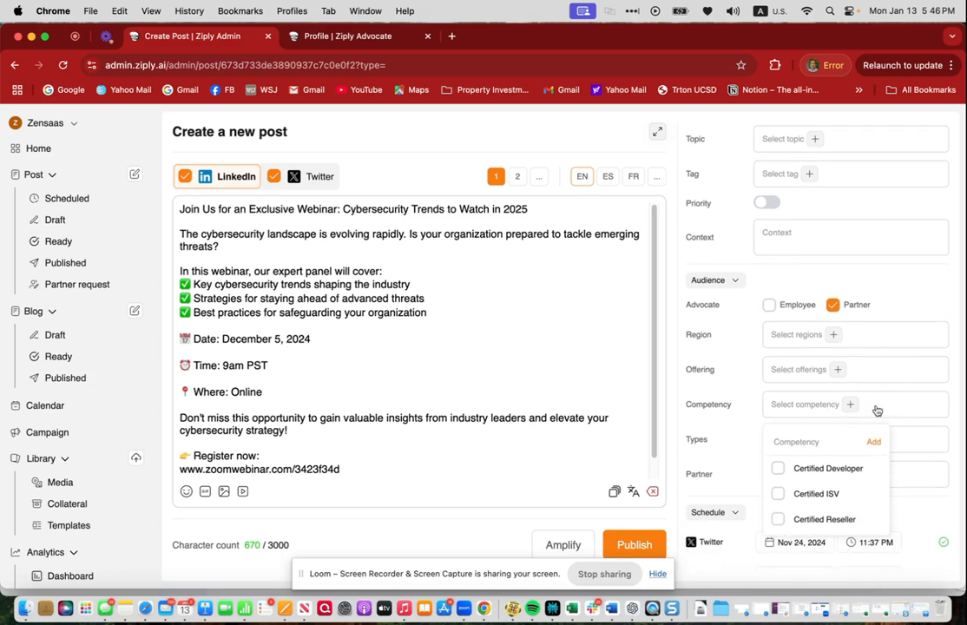
{"action": "left_click", "coordinate": [752, 408]}
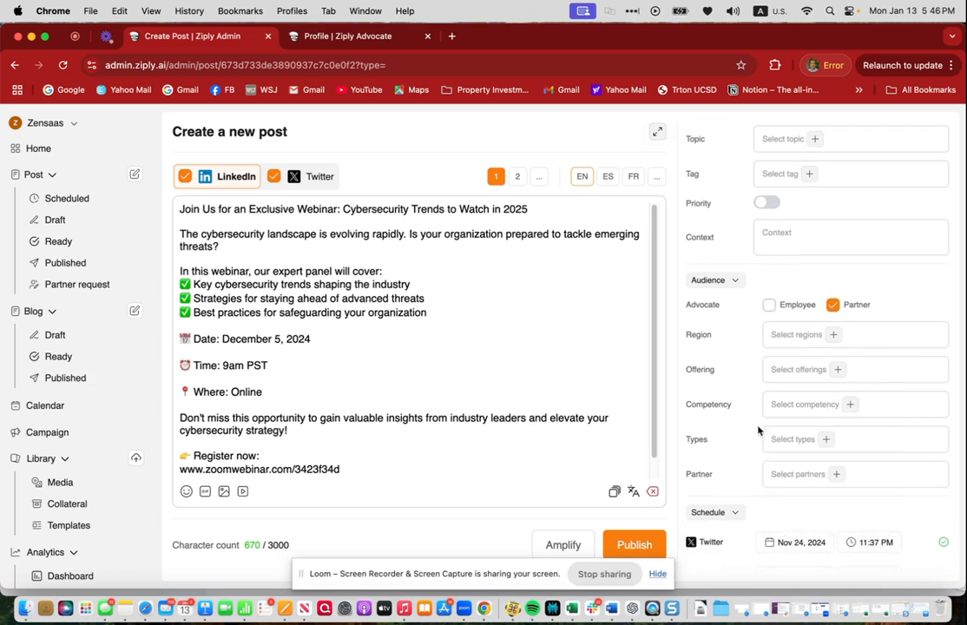
{"action": "left_click", "coordinate": [839, 476]}
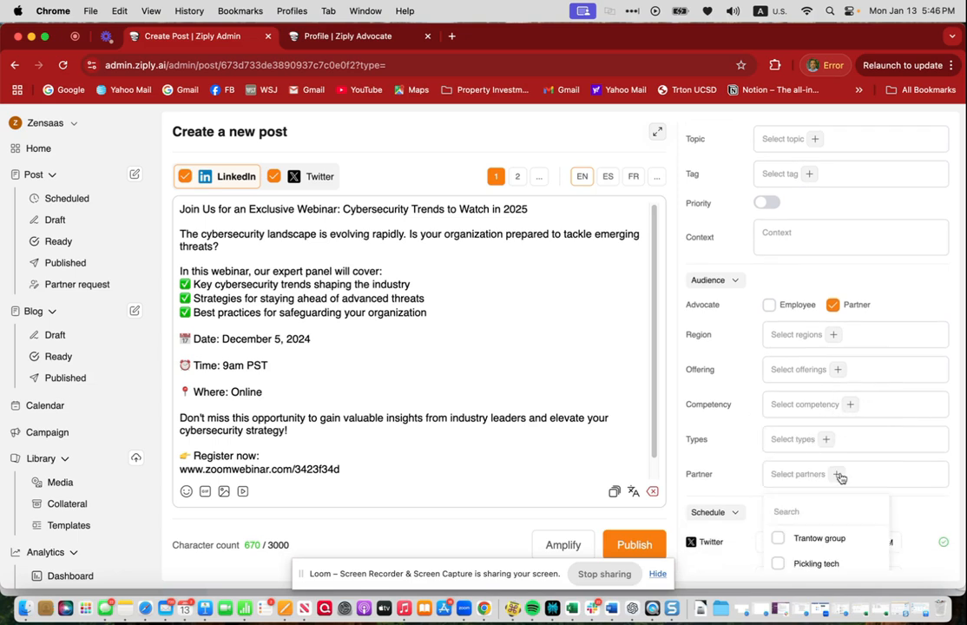
{"action": "left_click", "coordinate": [779, 540]}
{"action": "left_click", "coordinate": [779, 541]}
{"action": "left_click", "coordinate": [739, 481]}
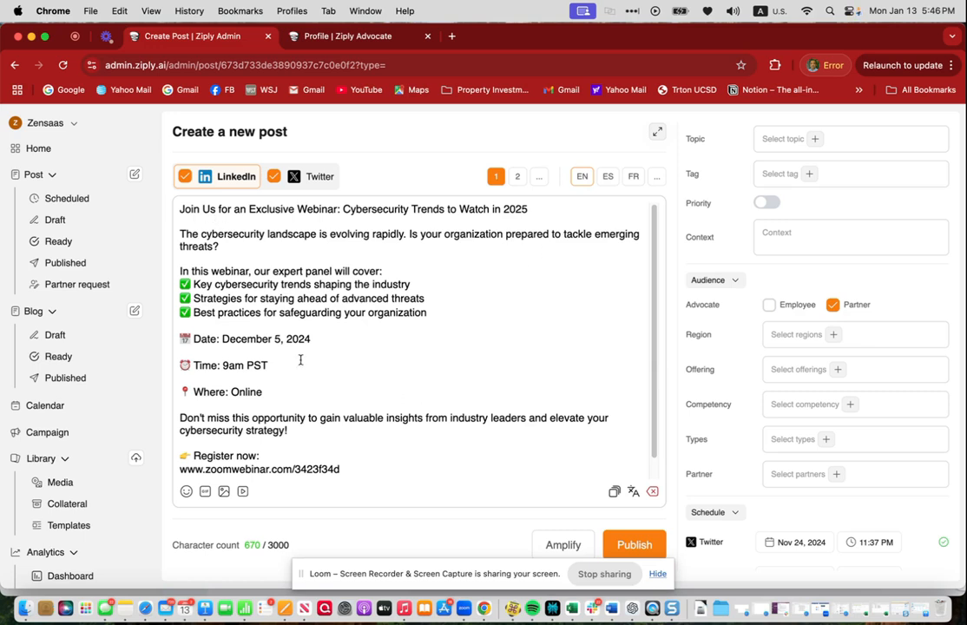
{"action": "scroll", "coordinate": [317, 434], "scroll_direction": "down", "scroll_amount": 1}
{"action": "scroll", "coordinate": [356, 397], "scroll_direction": "up", "scroll_amount": 1}
{"action": "left_click", "coordinate": [539, 177]}
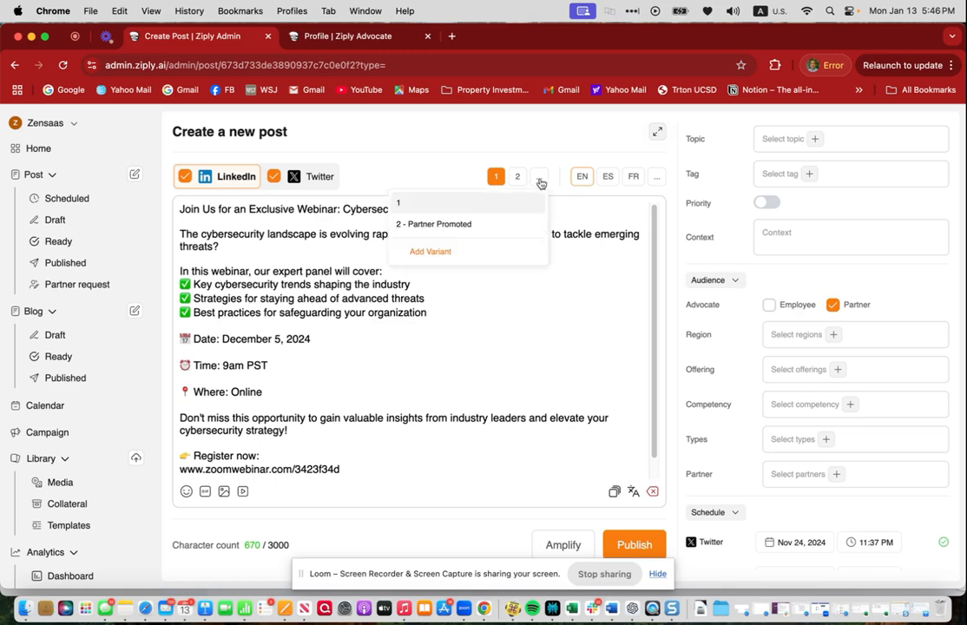
{"action": "left_click", "coordinate": [403, 252]}
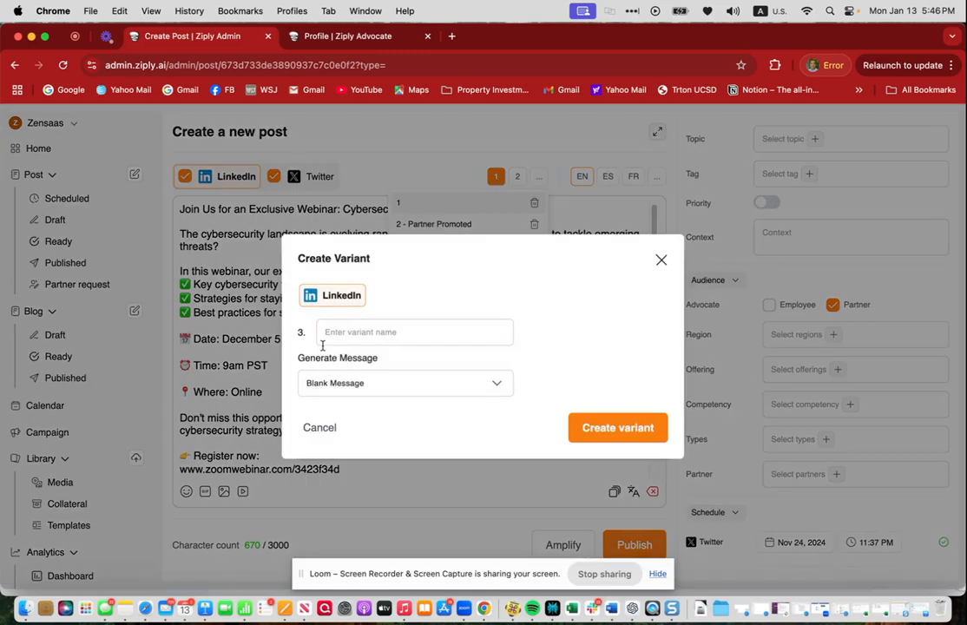
{"action": "left_click", "coordinate": [330, 429]}
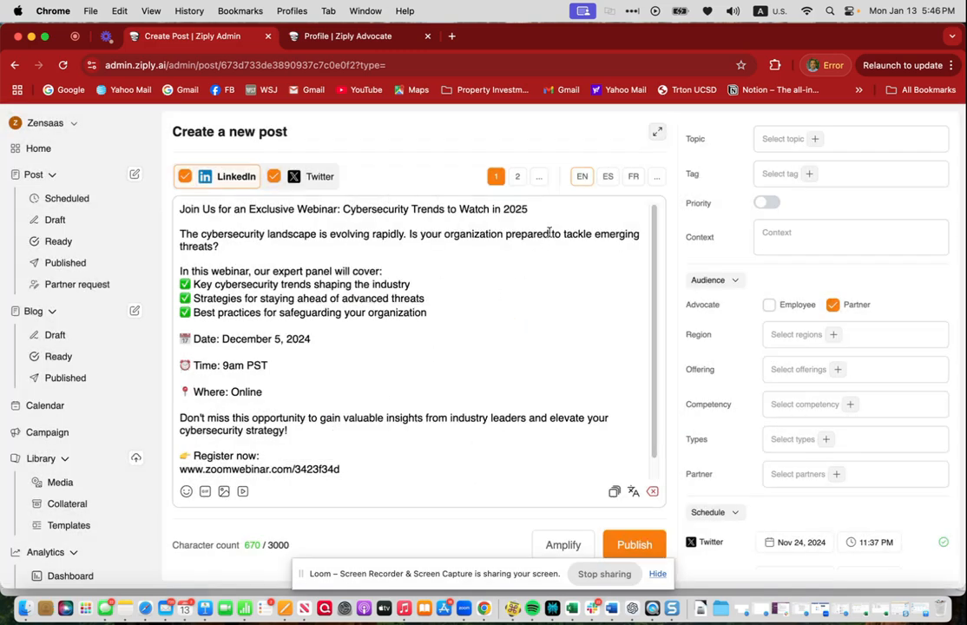
- Compare the text of message variants 1 and 2 of the webinar post
{"action": "left_click", "coordinate": [518, 176]}
{"action": "scroll", "coordinate": [365, 373], "scroll_direction": "up", "scroll_amount": 5}
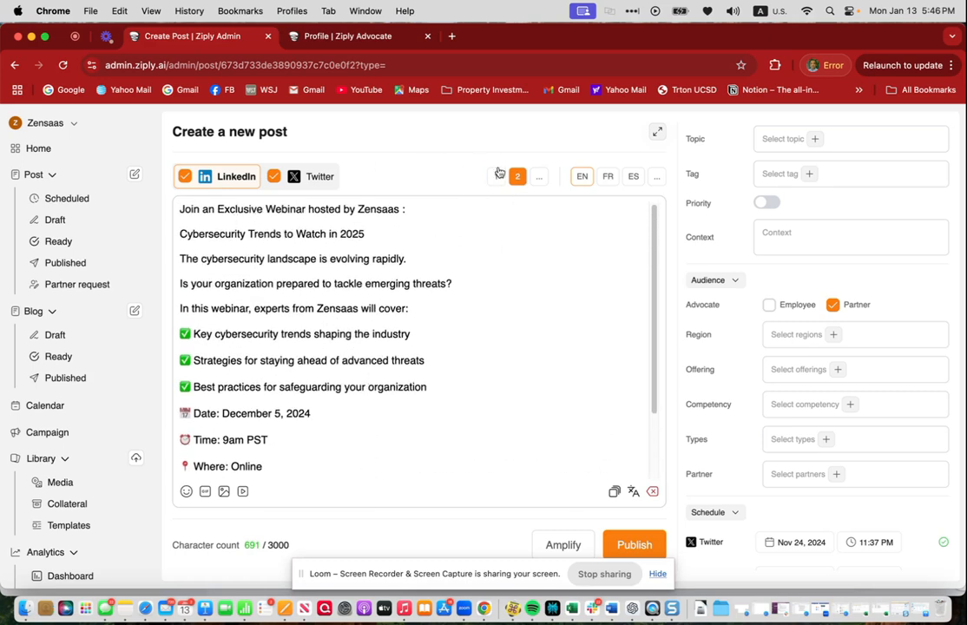
{"action": "left_click", "coordinate": [496, 176]}
{"action": "scroll", "coordinate": [274, 239], "scroll_direction": "up", "scroll_amount": 5}
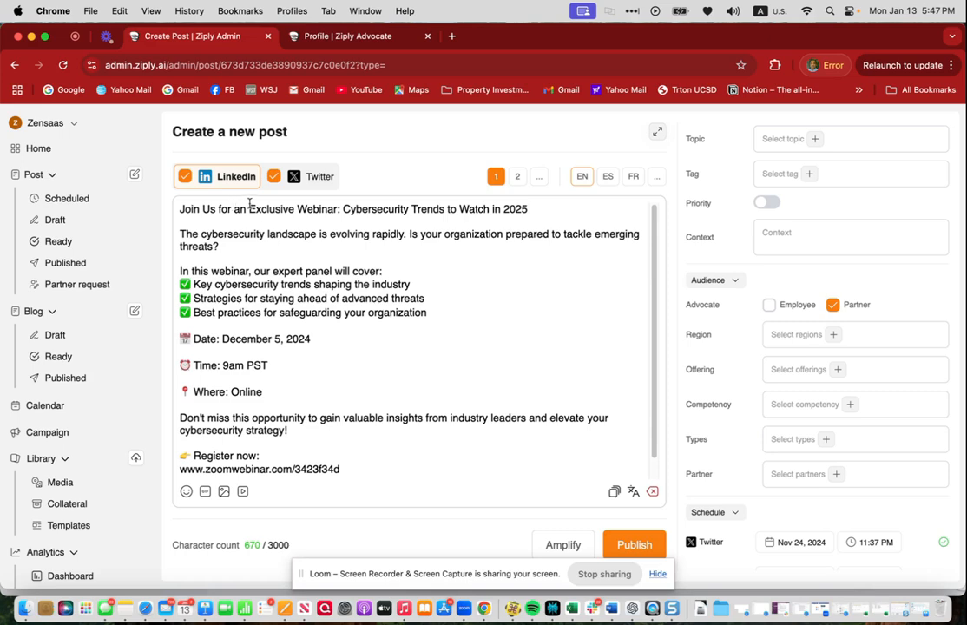
{"action": "left_click", "coordinate": [516, 177]}
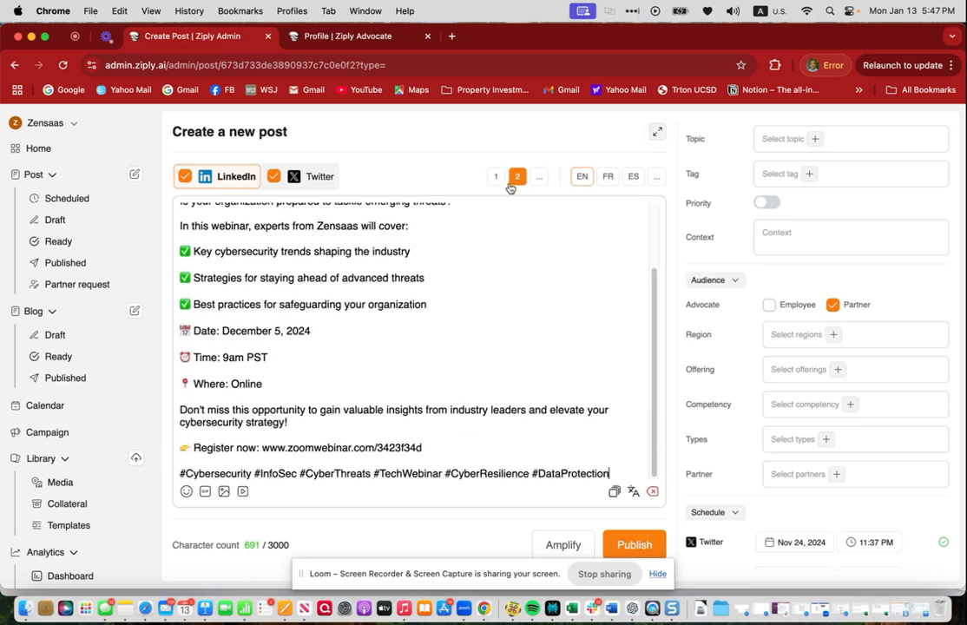
{"action": "scroll", "coordinate": [371, 267], "scroll_direction": "up", "scroll_amount": 5}
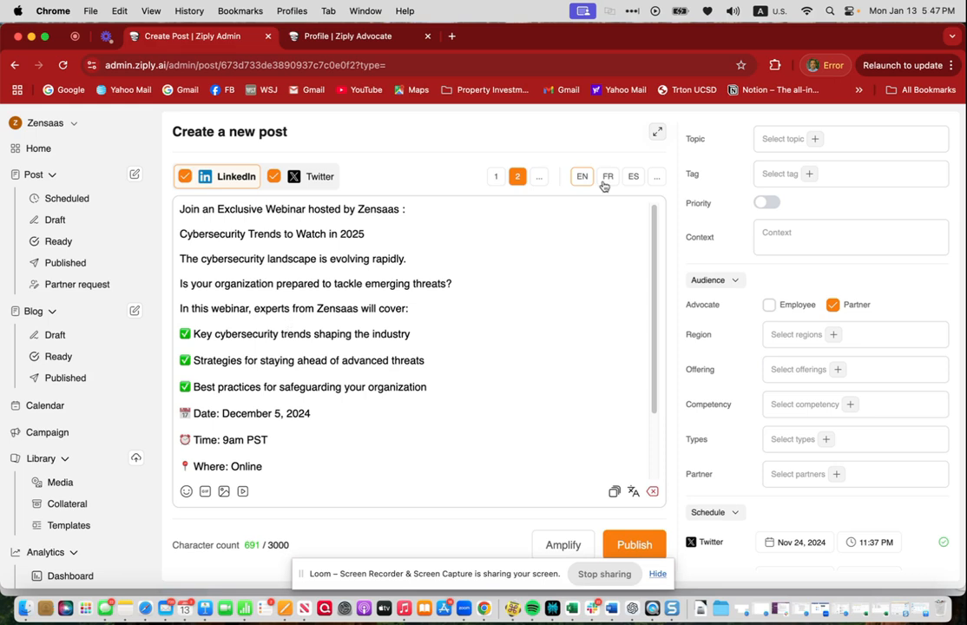
{"action": "left_click", "coordinate": [497, 177]}
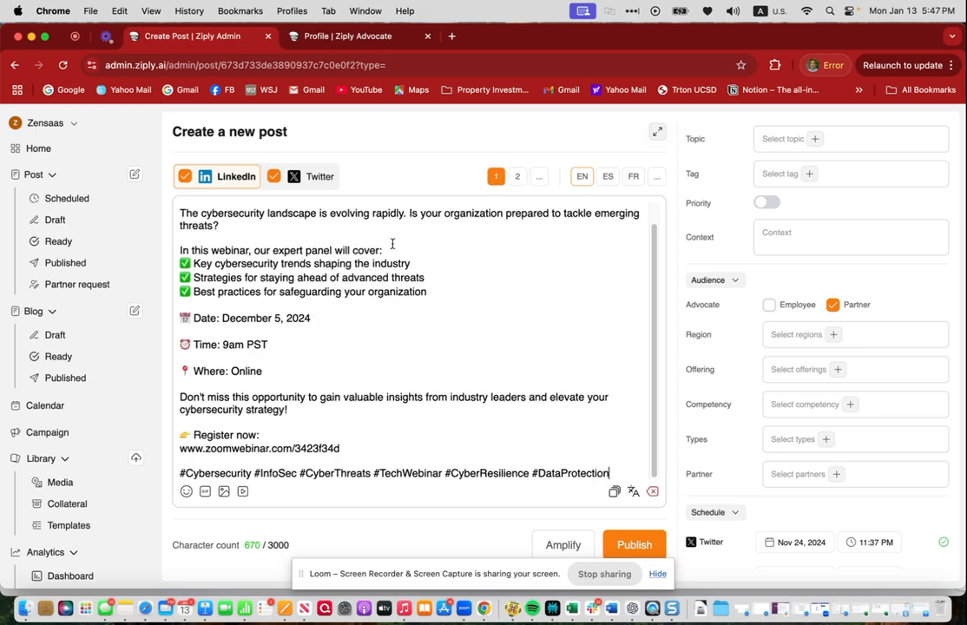
- Review the Spanish and French translations of variant 1, then return to variant 2
{"action": "left_click", "coordinate": [608, 177]}
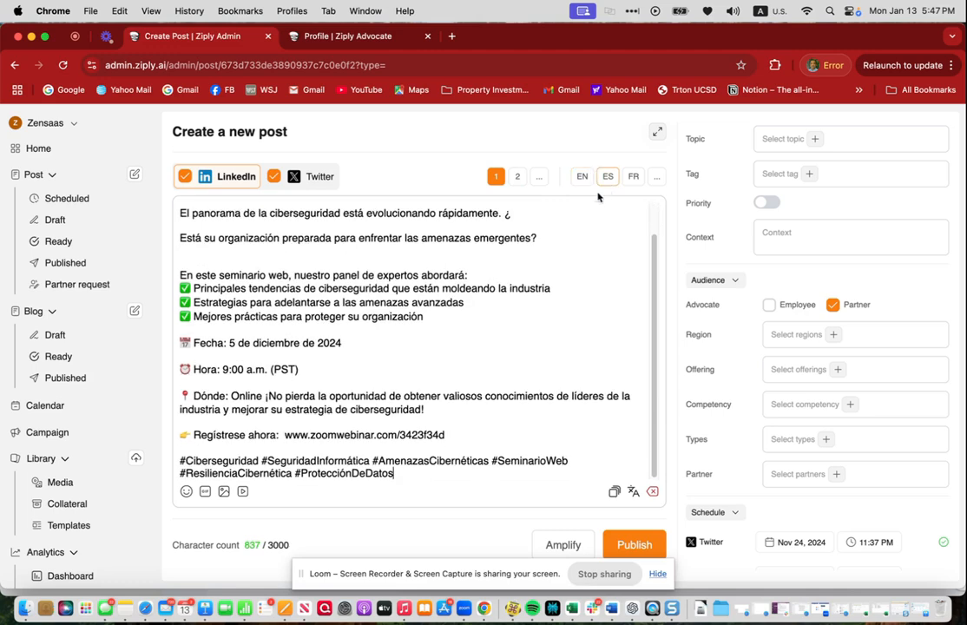
{"action": "scroll", "coordinate": [237, 242], "scroll_direction": "up", "scroll_amount": 2}
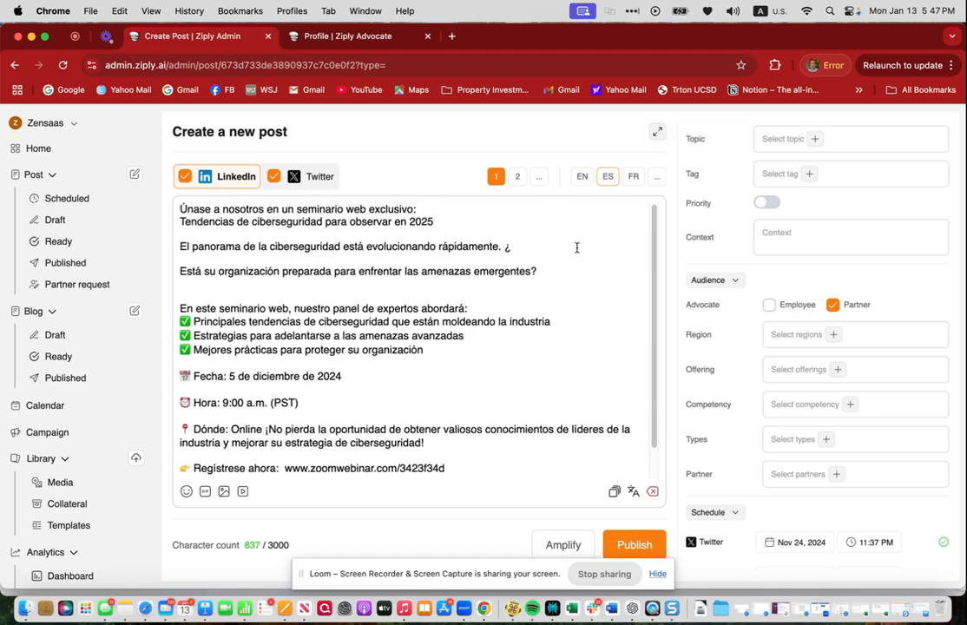
{"action": "left_click", "coordinate": [634, 177]}
{"action": "scroll", "coordinate": [361, 406], "scroll_direction": "up", "scroll_amount": 2}
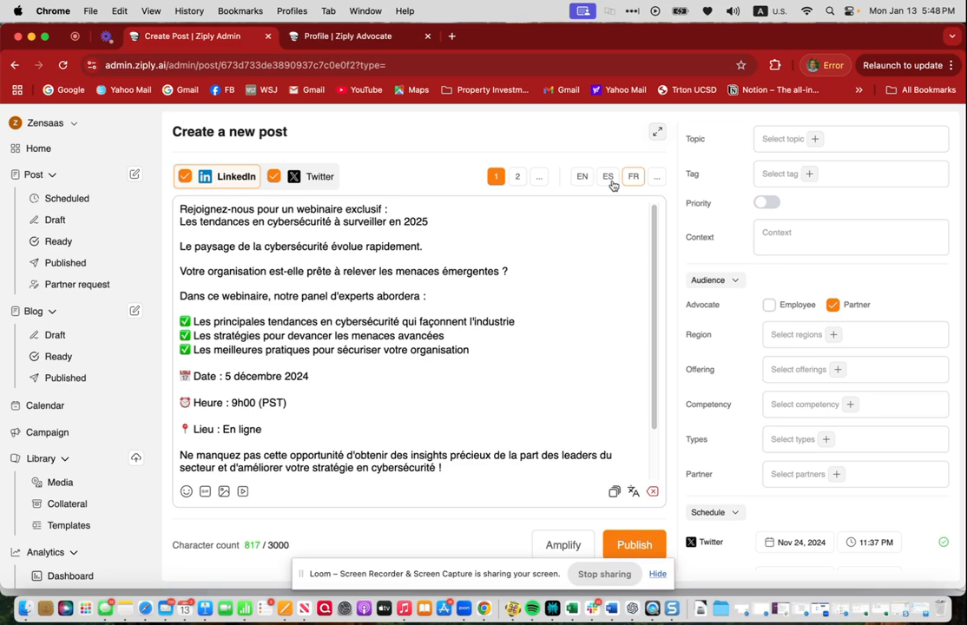
{"action": "left_click", "coordinate": [518, 179]}
{"action": "scroll", "coordinate": [350, 343], "scroll_direction": "up", "scroll_amount": 5}
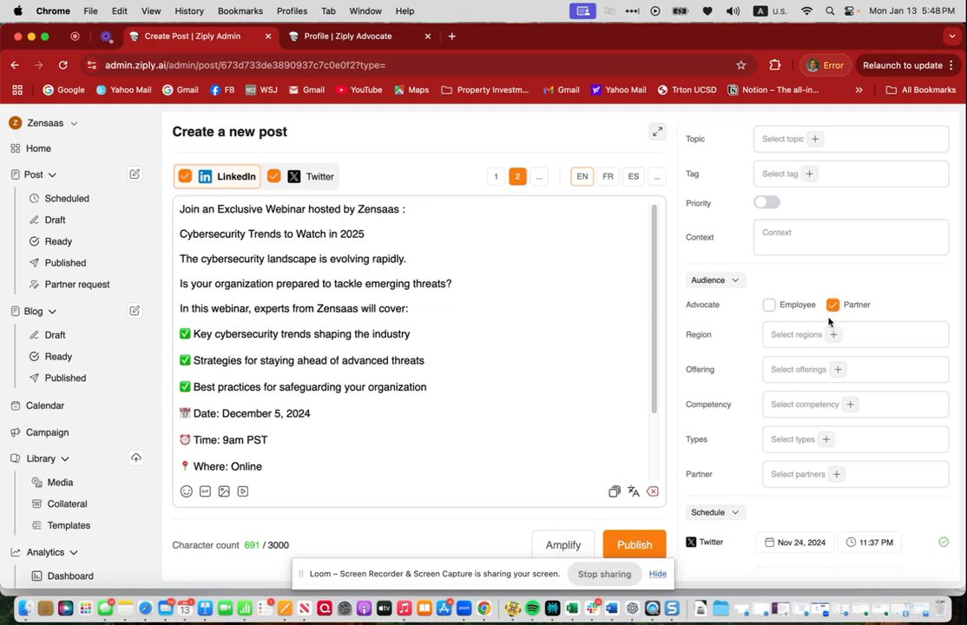
- Add an amplification dated 14/01/2025 with feed posting on, the LinkedIn channel and a chosen message
{"action": "left_click", "coordinate": [563, 542]}
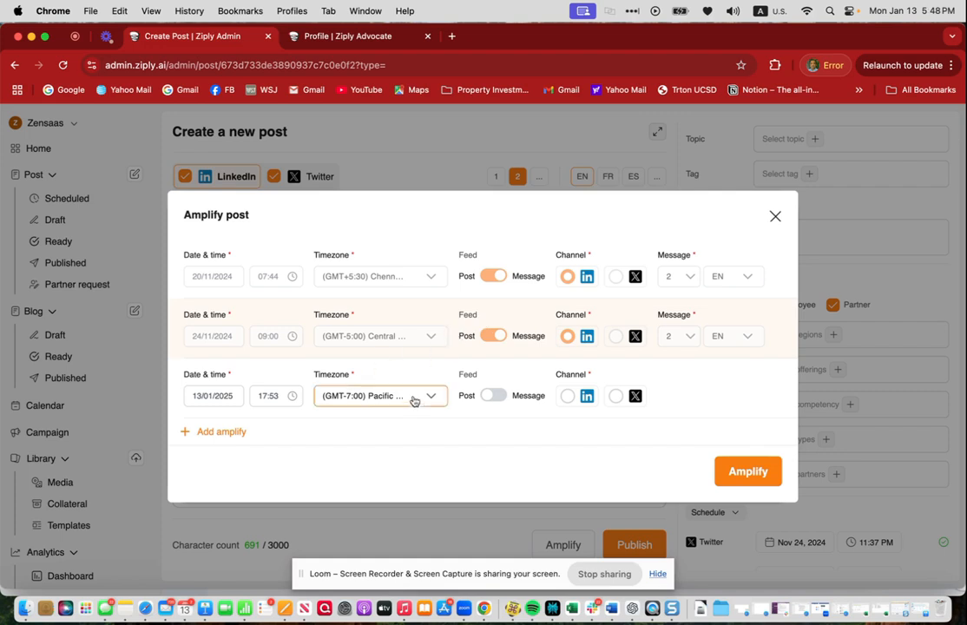
{"action": "left_click", "coordinate": [224, 396]}
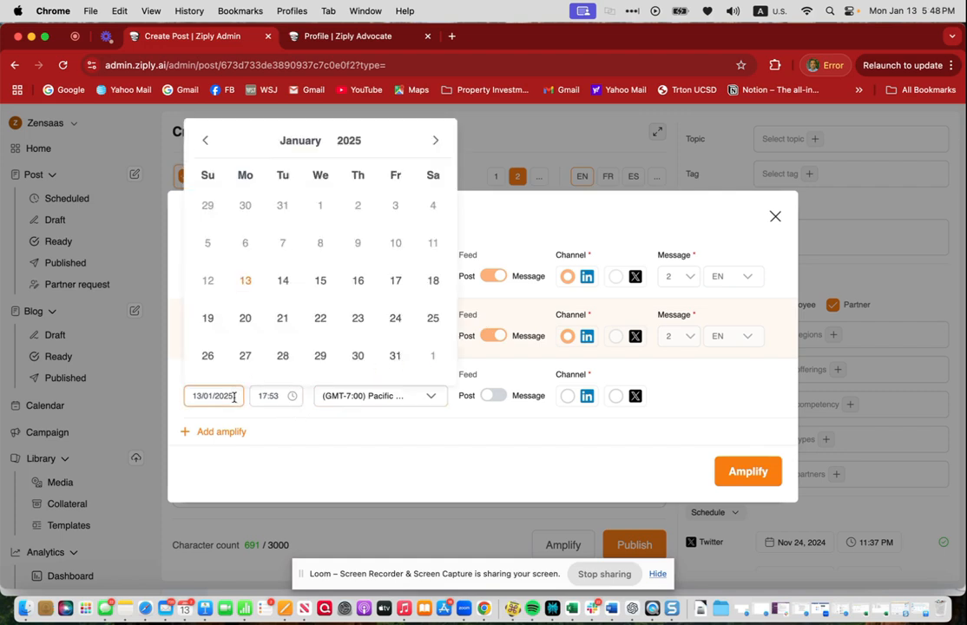
{"action": "left_click", "coordinate": [283, 282]}
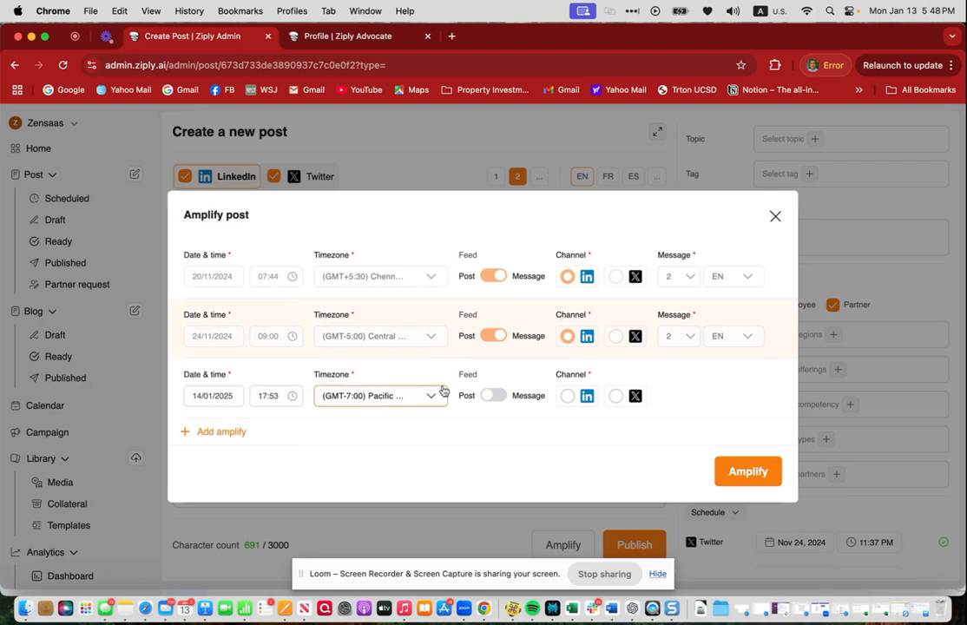
{"action": "left_click", "coordinate": [493, 396]}
{"action": "left_click", "coordinate": [572, 398]}
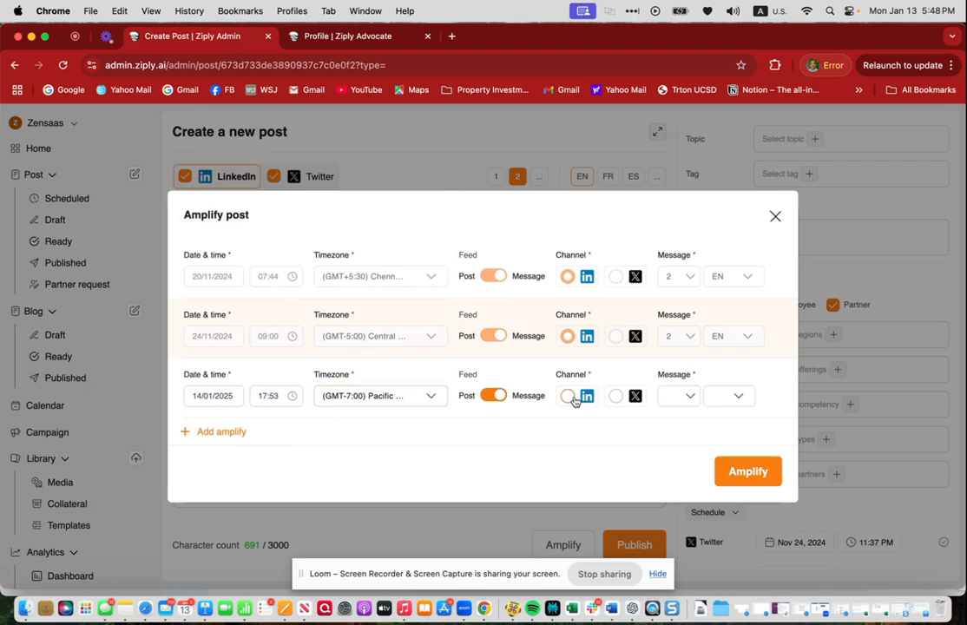
{"action": "left_click", "coordinate": [672, 398]}
{"action": "left_click", "coordinate": [680, 453]}
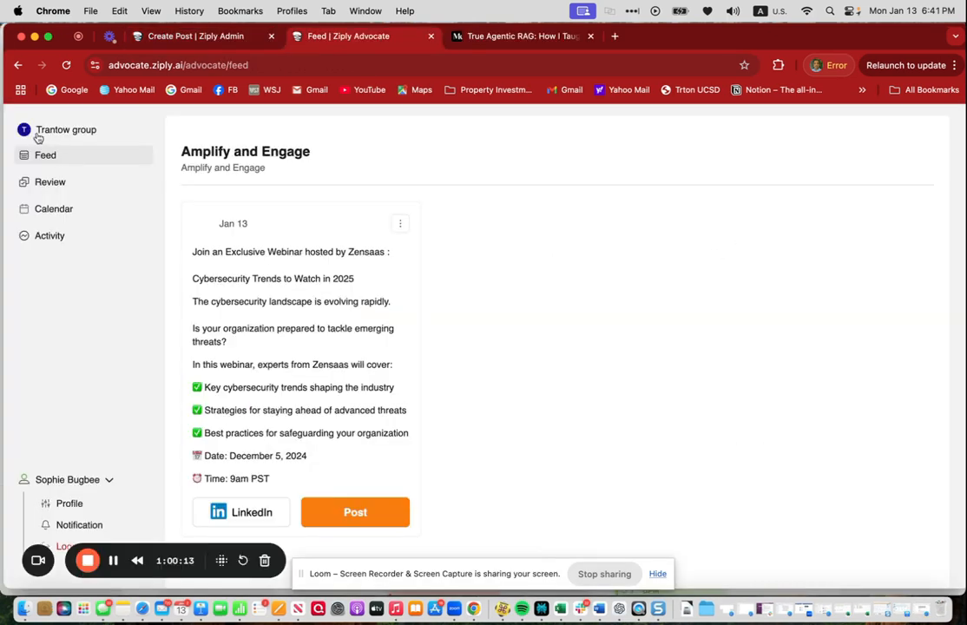
- In the advocate portal, view the profile, return to the feed and post the webinar message
{"action": "left_click", "coordinate": [76, 507]}
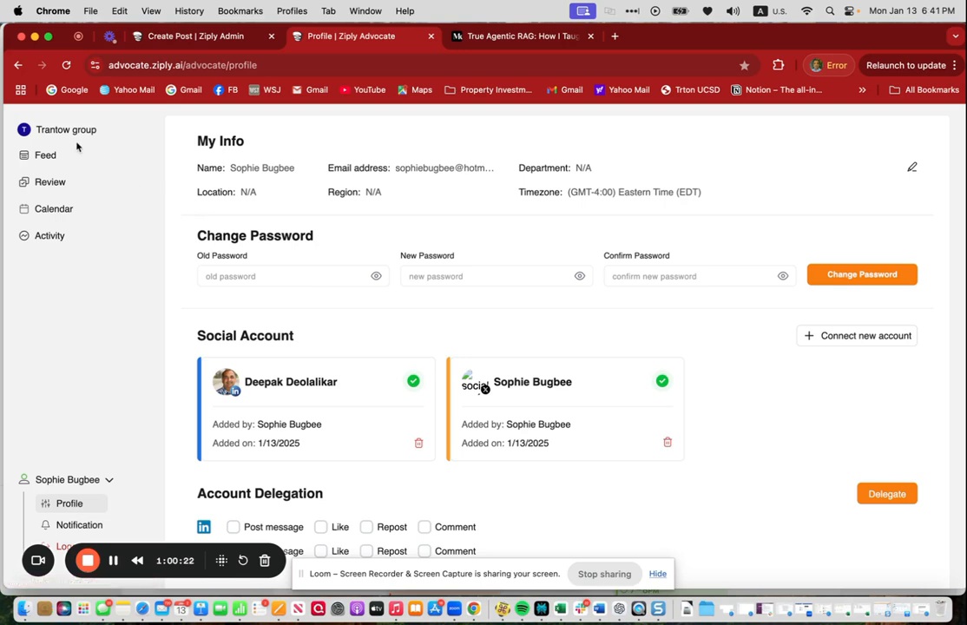
{"action": "left_click", "coordinate": [54, 156]}
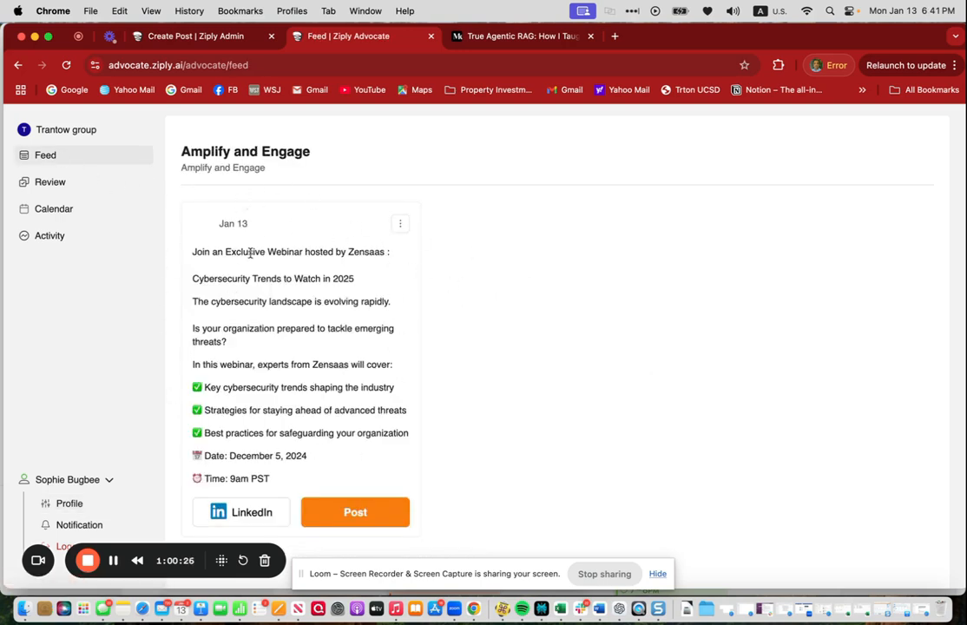
{"action": "left_click", "coordinate": [365, 512]}
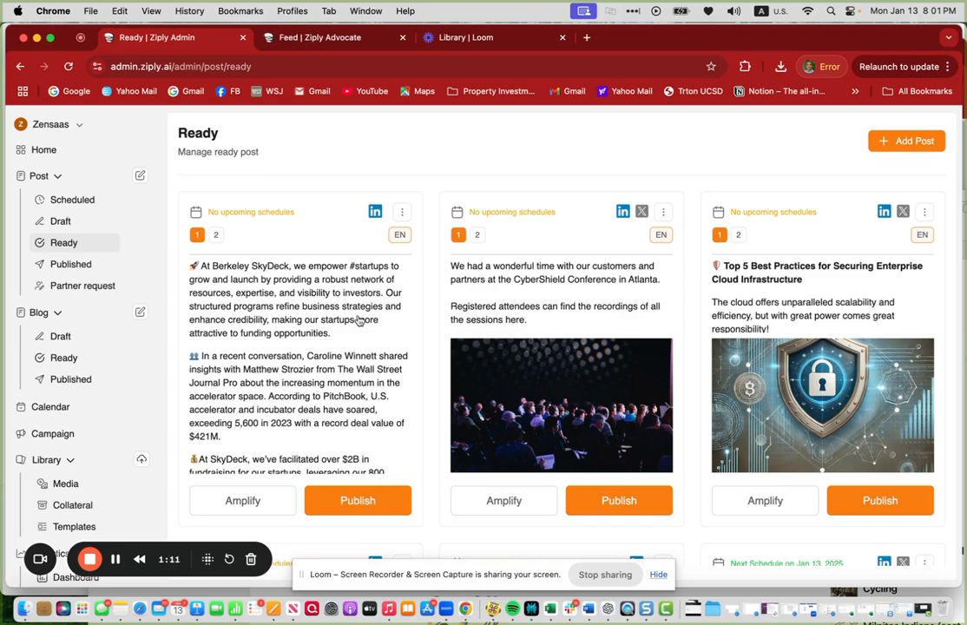
- Open the Top 5 Best Practices cloud security post and schedule it on LinkedIn with message 1
{"action": "left_click", "coordinate": [771, 304]}
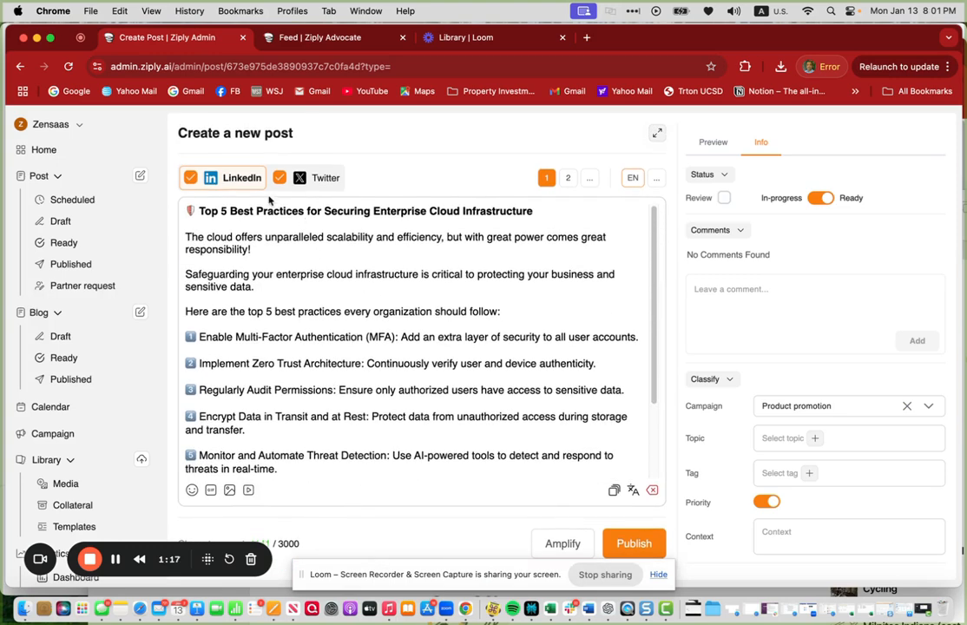
{"action": "left_click", "coordinate": [647, 542]}
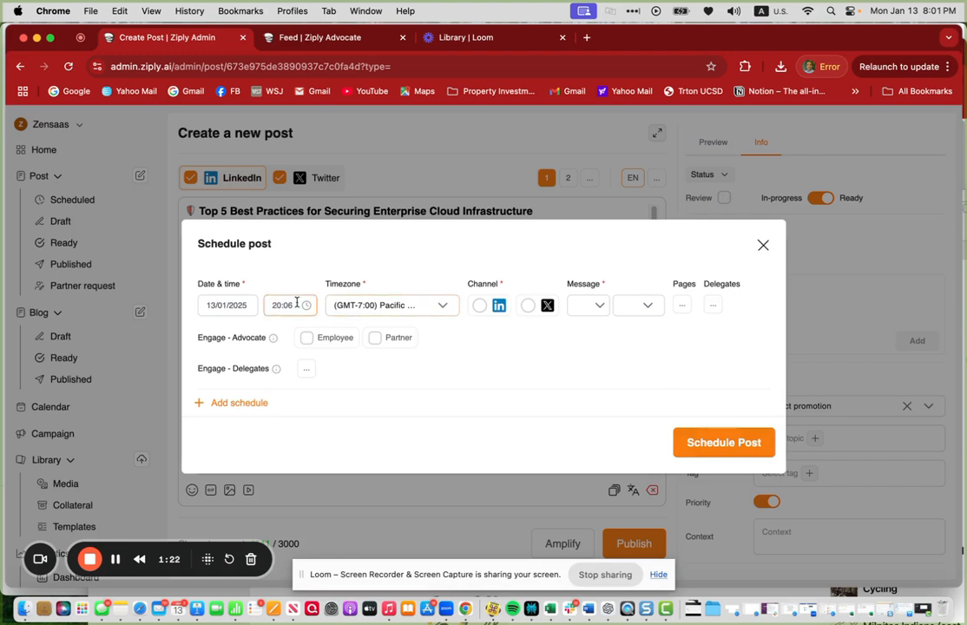
{"action": "left_click", "coordinate": [479, 305]}
{"action": "left_click", "coordinate": [601, 306]}
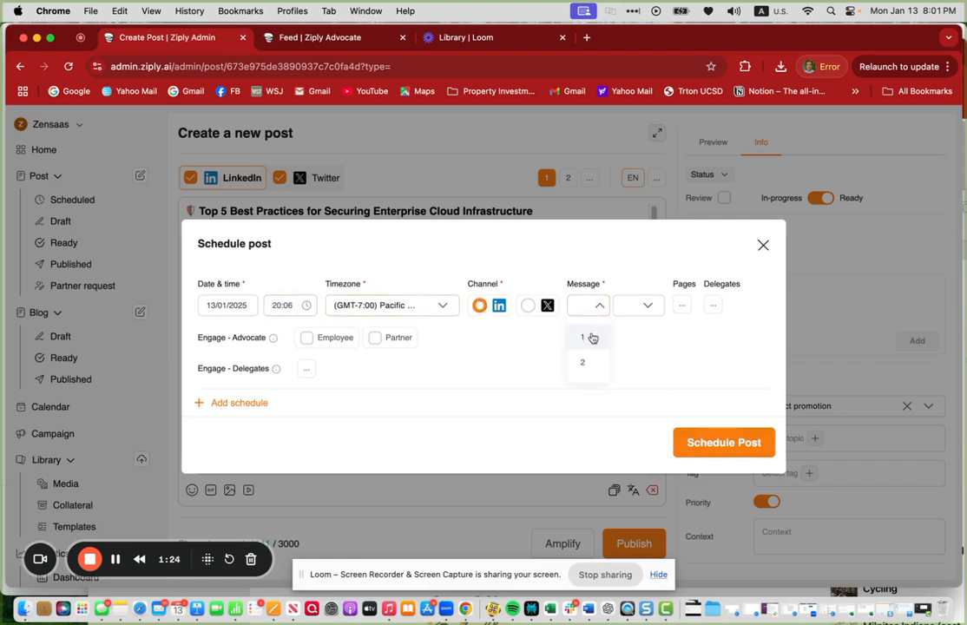
{"action": "left_click", "coordinate": [592, 338]}
- Select the zensaasziply page for the schedule and set the advocate engagement to Partner
{"action": "left_click", "coordinate": [691, 305]}
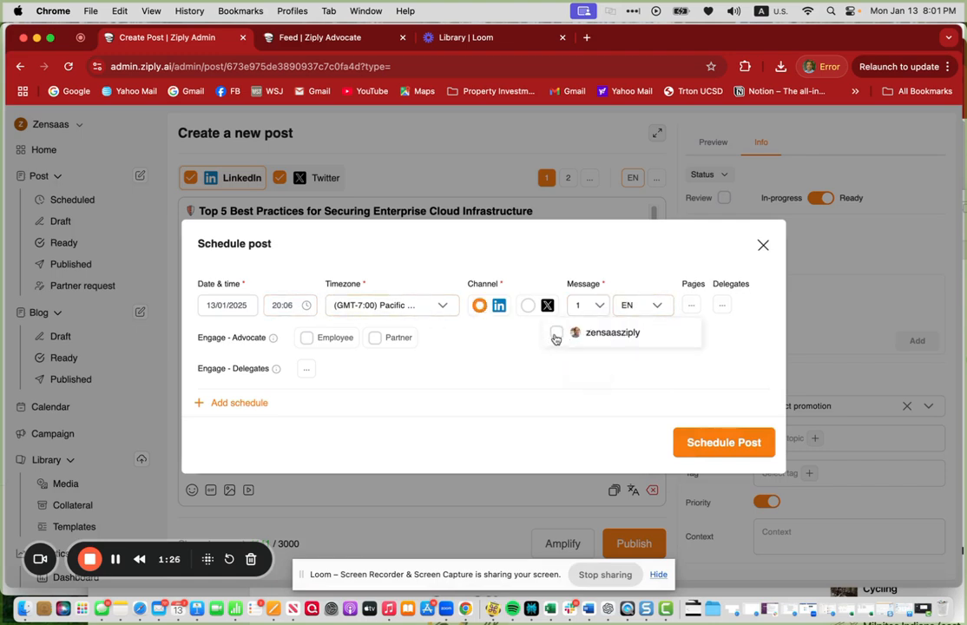
{"action": "left_click", "coordinate": [556, 338]}
{"action": "left_click", "coordinate": [481, 342]}
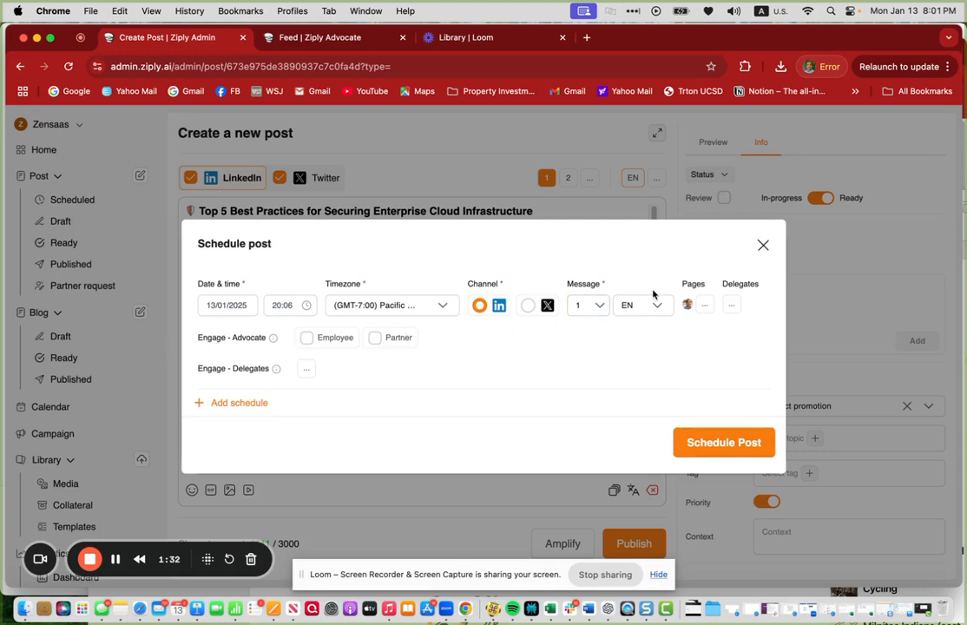
{"action": "left_click", "coordinate": [375, 338]}
- Switch to the advocate feed and like the cloud security post
{"action": "left_click", "coordinate": [300, 39]}
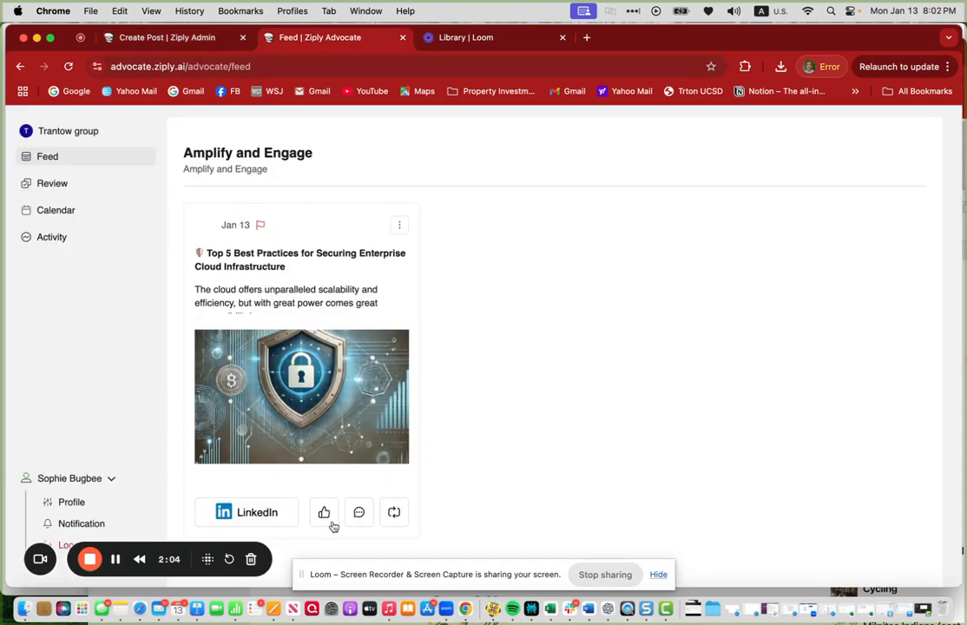
{"action": "left_click", "coordinate": [331, 525]}
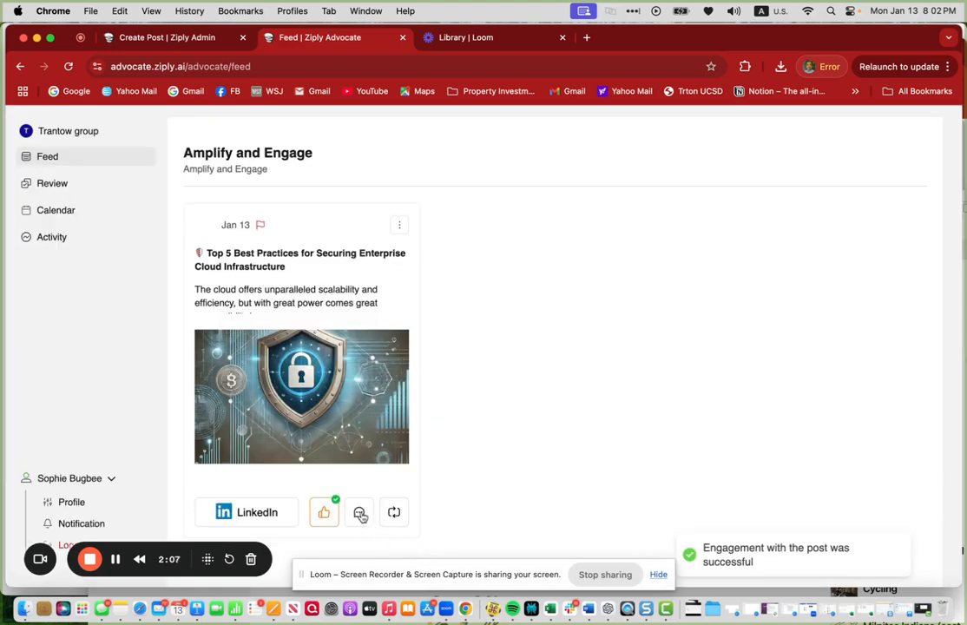
- Comment on the cloud security post in the advocate feed and open its repost box
{"action": "left_click", "coordinate": [359, 512]}
{"action": "left_click", "coordinate": [396, 514]}
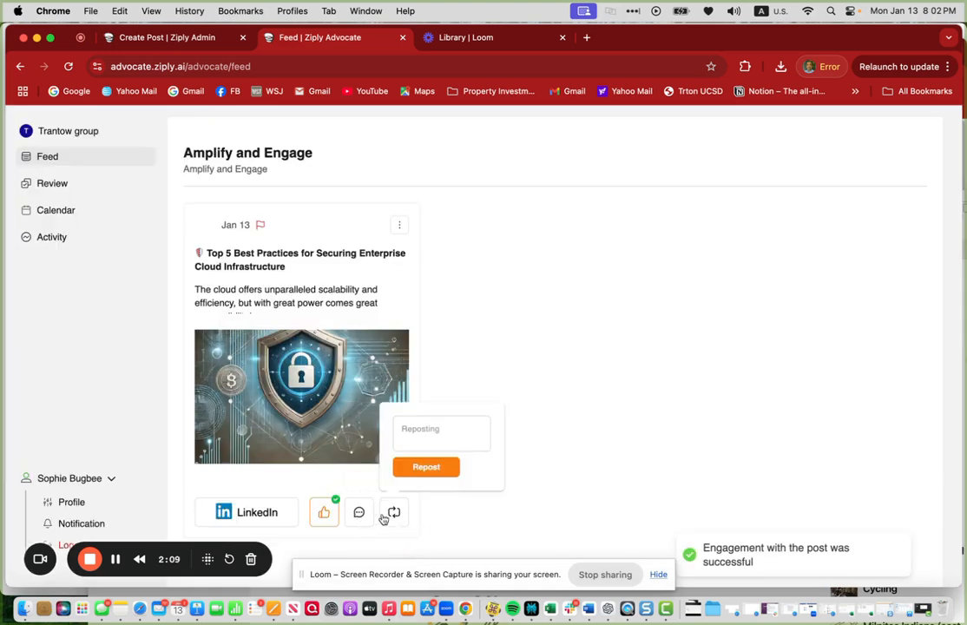
{"action": "left_click", "coordinate": [416, 429]}
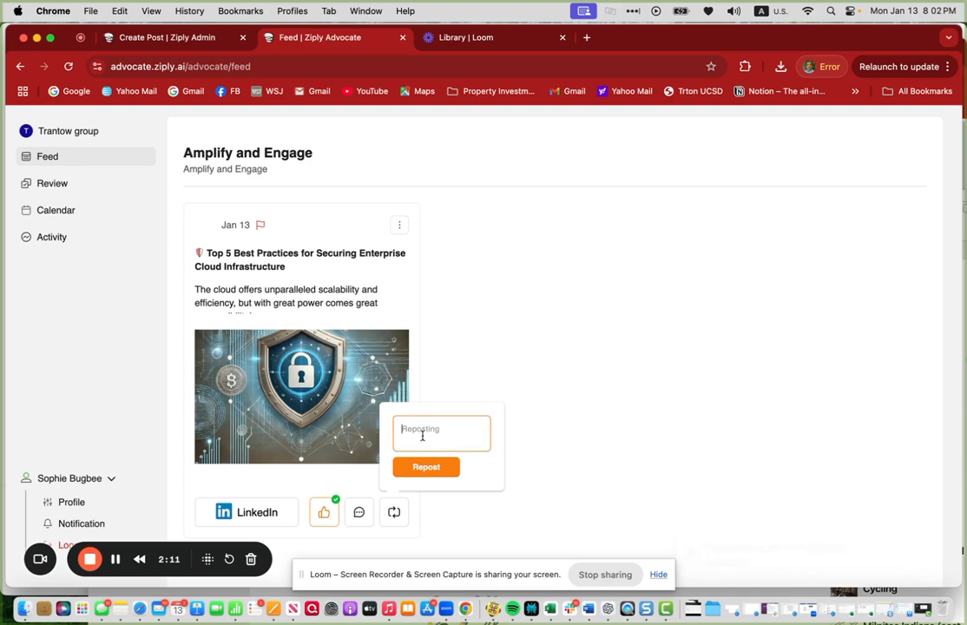
{"action": "left_click", "coordinate": [363, 520]}
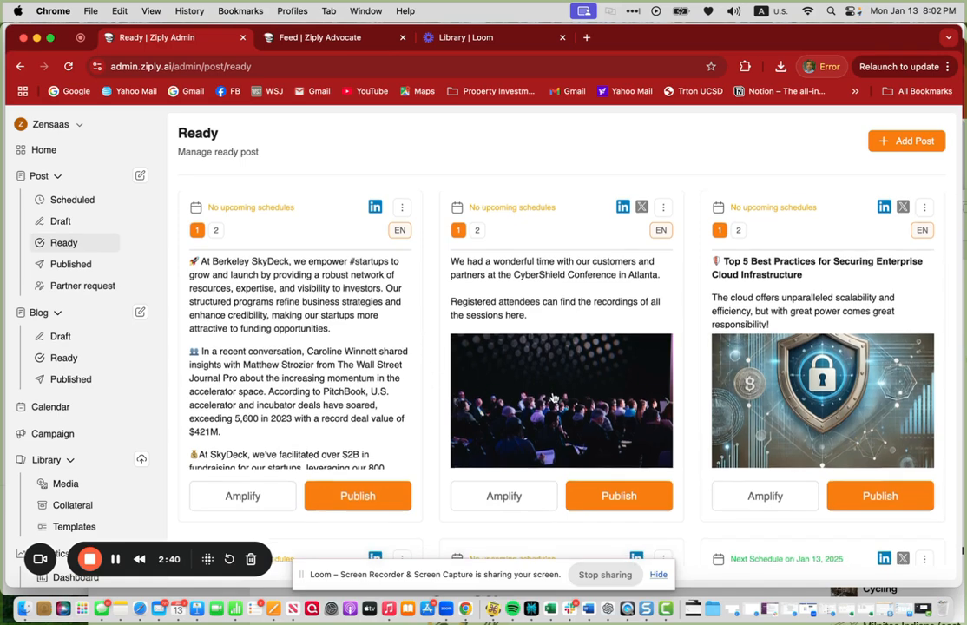
- In the admin, open the Exclusive Webinar ready post and add Employee to its advocate audience
{"action": "scroll", "coordinate": [551, 400], "scroll_direction": "down", "scroll_amount": 5}
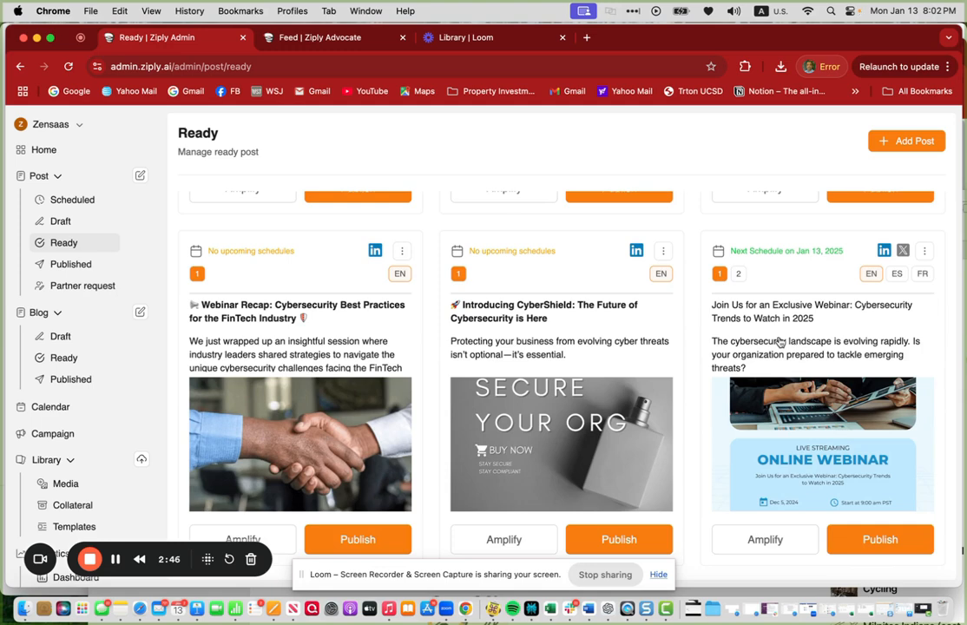
{"action": "left_click", "coordinate": [779, 343]}
{"action": "scroll", "coordinate": [765, 423], "scroll_direction": "down", "scroll_amount": 3}
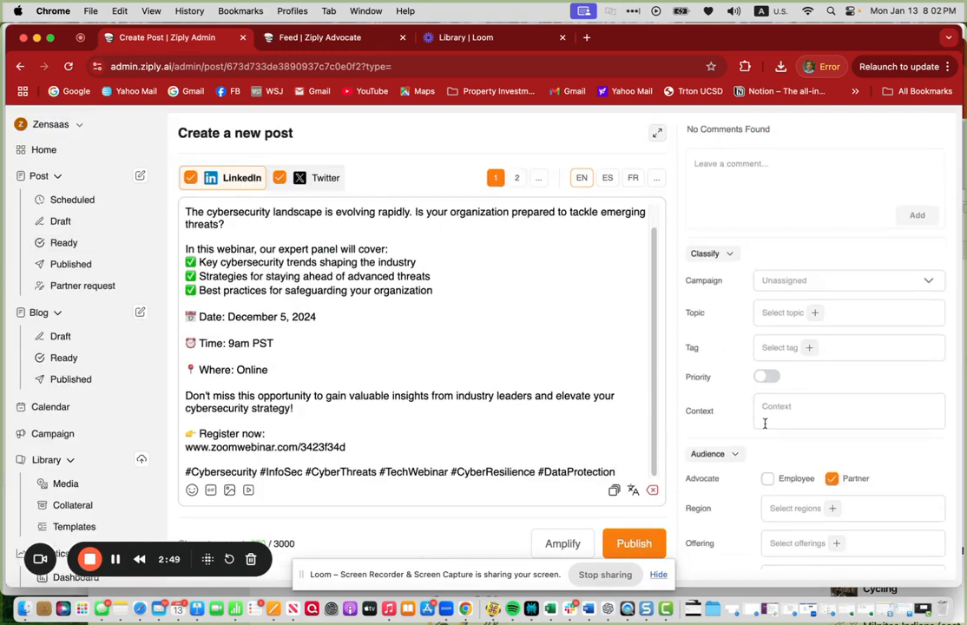
{"action": "scroll", "coordinate": [765, 422], "scroll_direction": "down", "scroll_amount": 3}
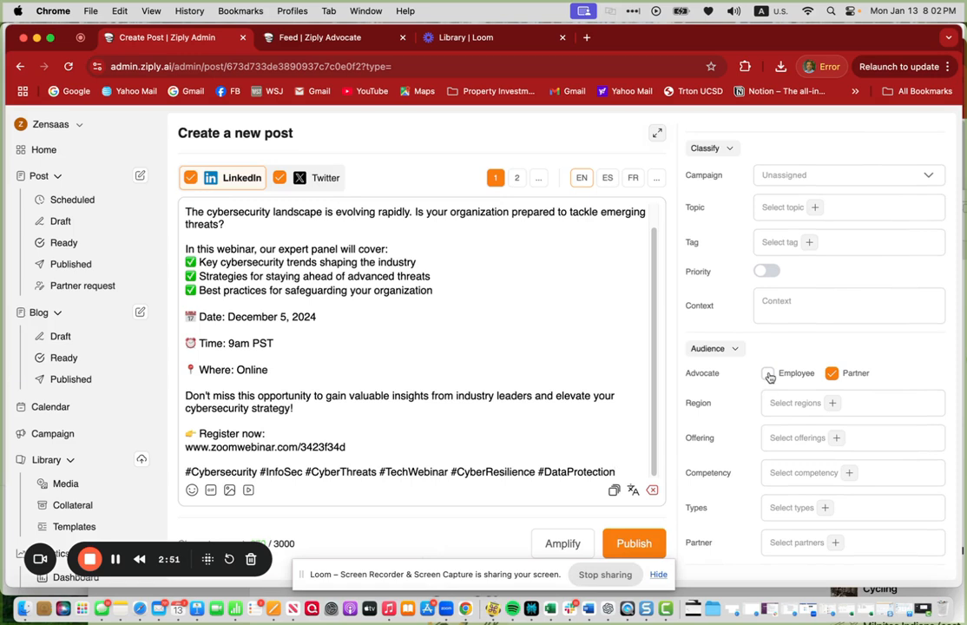
{"action": "left_click", "coordinate": [768, 375]}
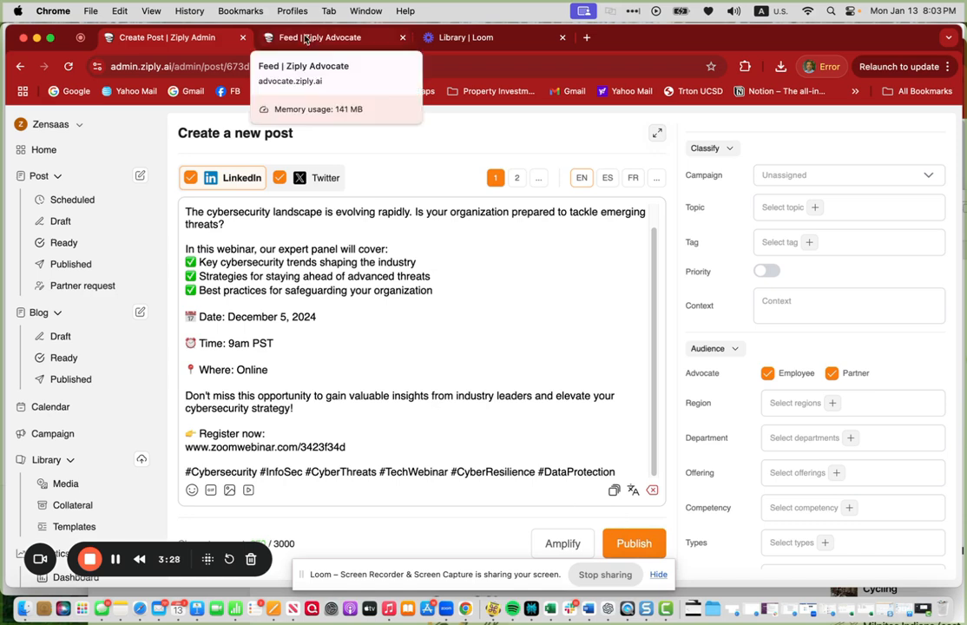
- In the advocate profile, delegate Post message, Like, Repost and Comment permissions for the LinkedIn account
{"action": "left_click", "coordinate": [305, 39]}
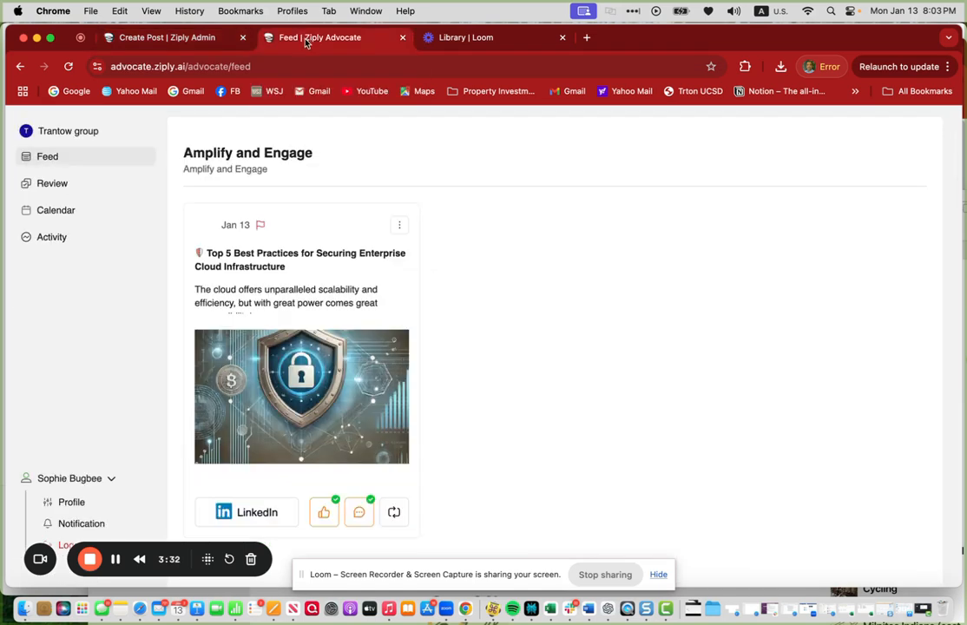
{"action": "left_click", "coordinate": [68, 502]}
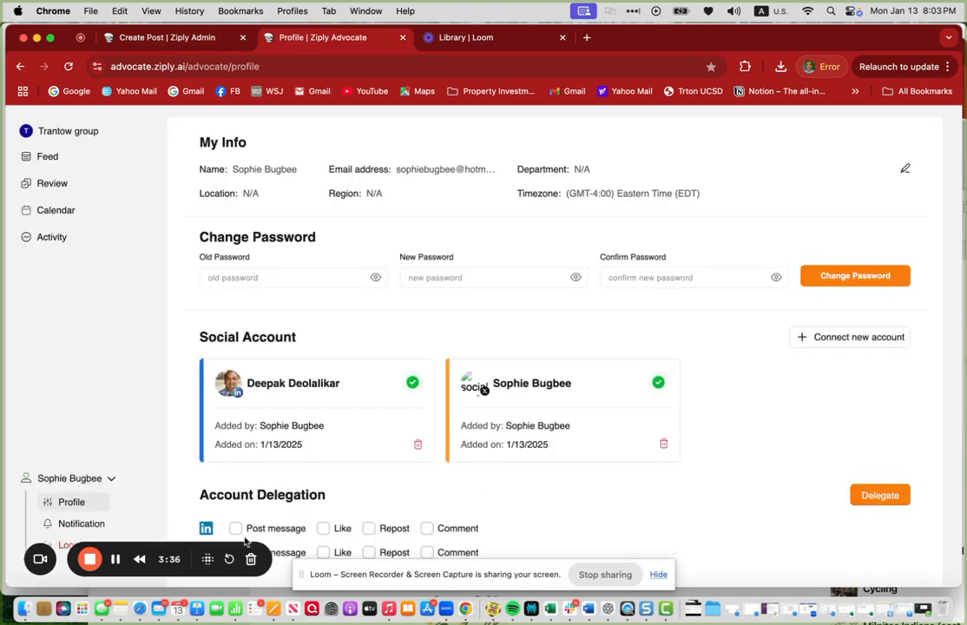
{"action": "left_click", "coordinate": [235, 528]}
{"action": "left_click", "coordinate": [339, 528]}
{"action": "left_click", "coordinate": [370, 529]}
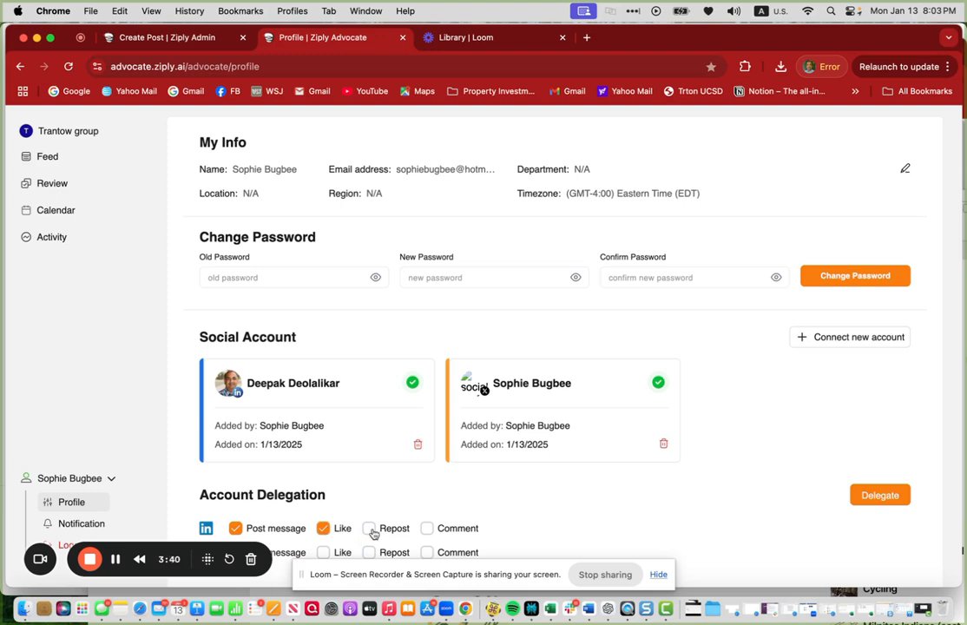
{"action": "left_click", "coordinate": [428, 529]}
- Open the admin account settings and review the company and delegated social accounts
{"action": "left_click", "coordinate": [177, 41]}
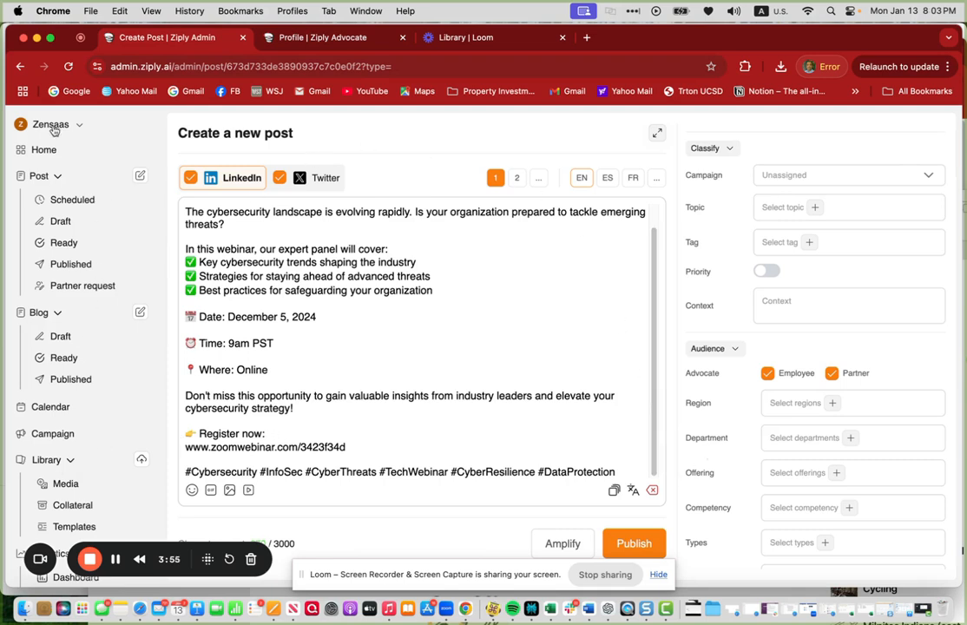
{"action": "scroll", "coordinate": [102, 417], "scroll_direction": "down", "scroll_amount": 5}
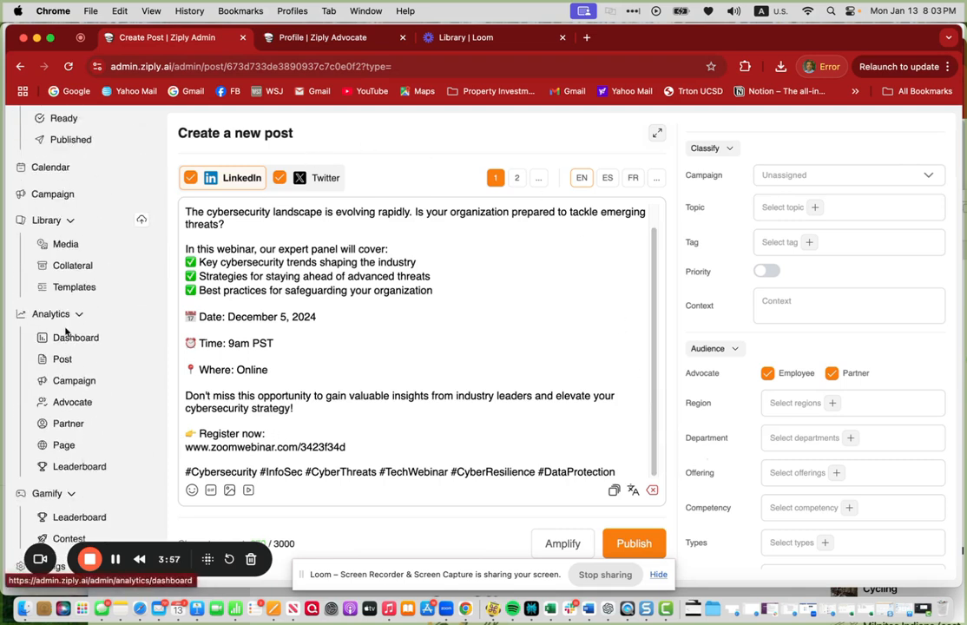
{"action": "scroll", "coordinate": [65, 347], "scroll_direction": "down", "scroll_amount": 3}
{"action": "left_click", "coordinate": [48, 507]}
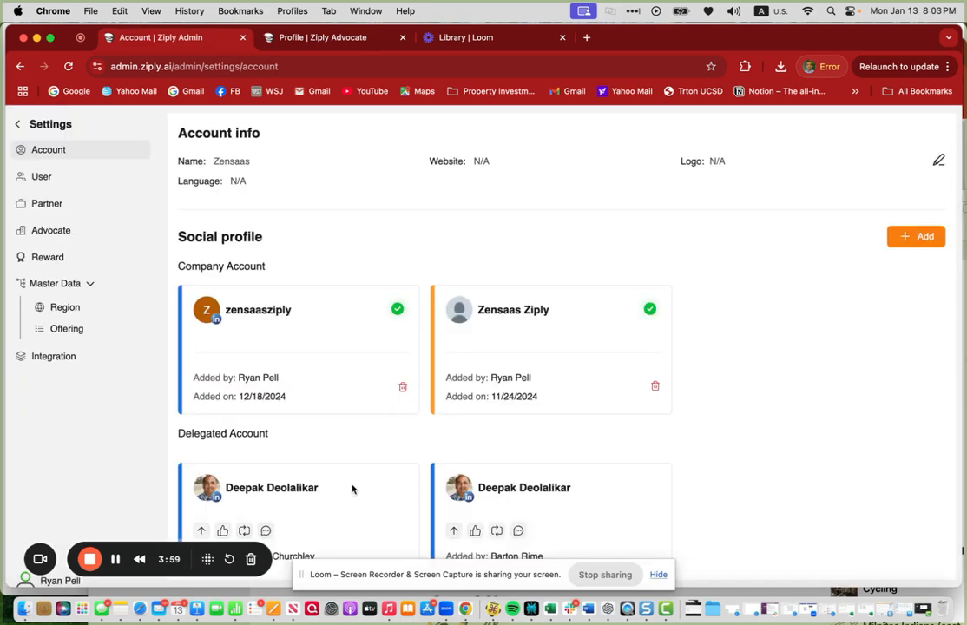
{"action": "scroll", "coordinate": [374, 482], "scroll_direction": "down", "scroll_amount": 1}
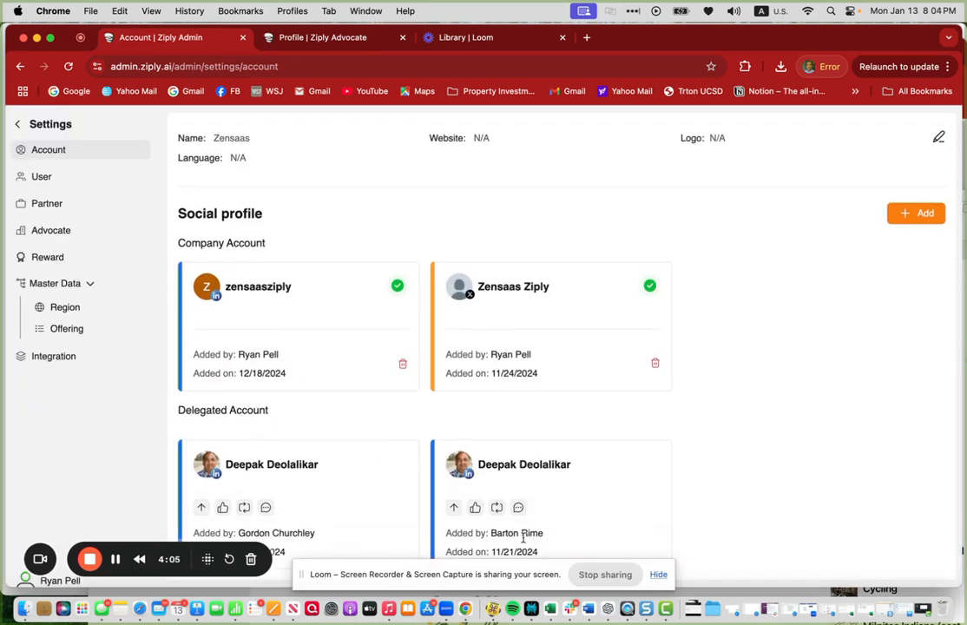
{"action": "left_click_drag", "start_coordinate": [489, 539], "coordinate": [546, 544]}
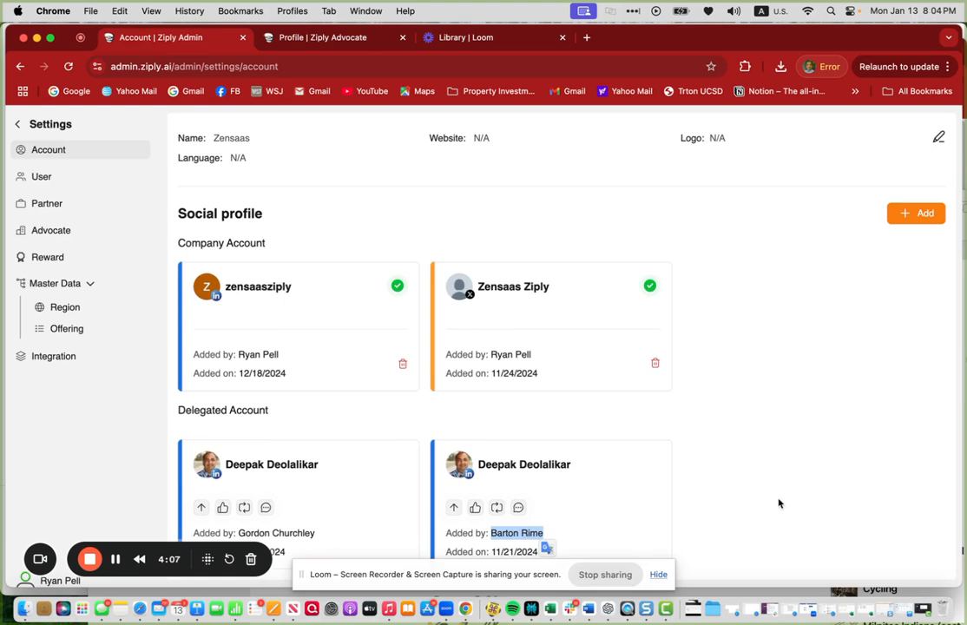
{"action": "left_click", "coordinate": [756, 494]}
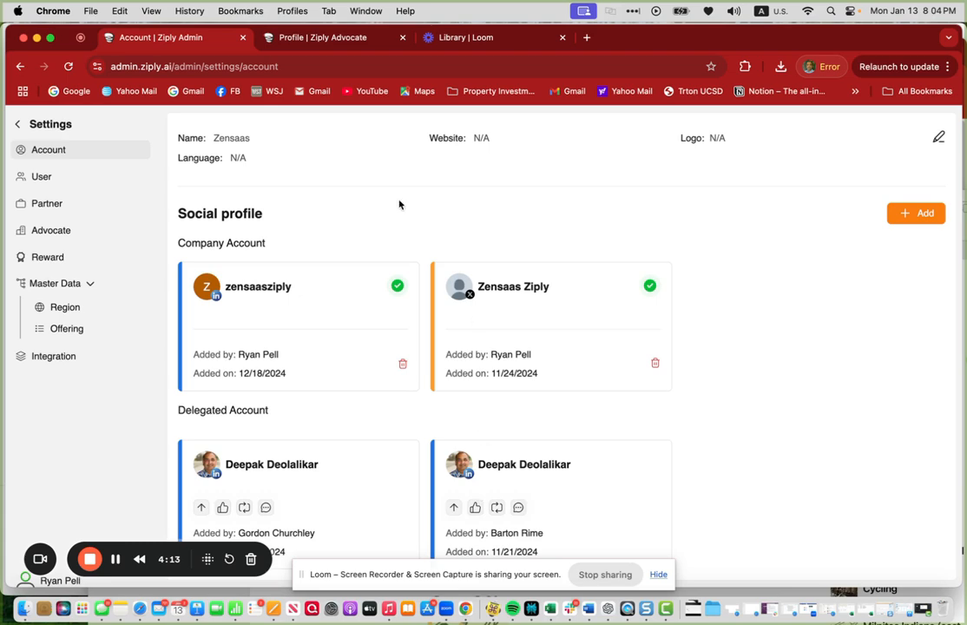
- Return to the Ready posts, open the Exclusive Webinar post and start scheduling it
{"action": "left_click", "coordinate": [18, 124]}
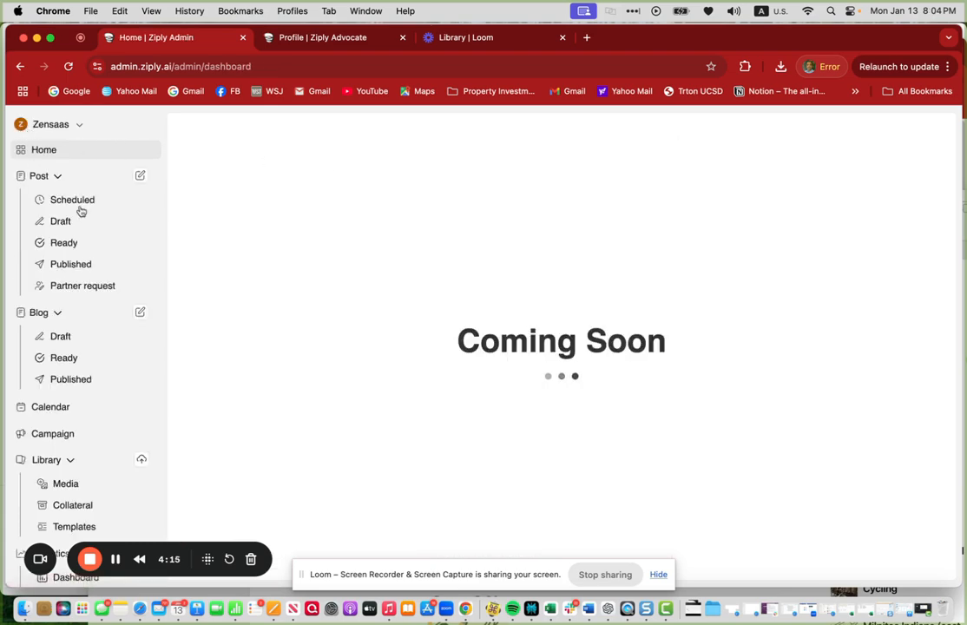
{"action": "left_click", "coordinate": [70, 245]}
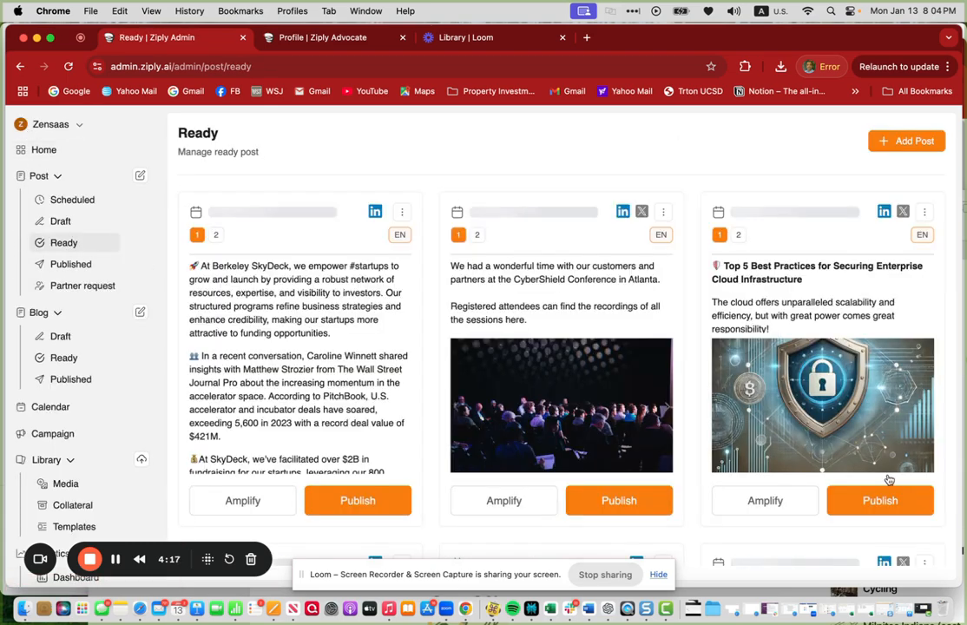
{"action": "scroll", "coordinate": [792, 527], "scroll_direction": "down", "scroll_amount": 3}
{"action": "scroll", "coordinate": [792, 522], "scroll_direction": "down", "scroll_amount": 3}
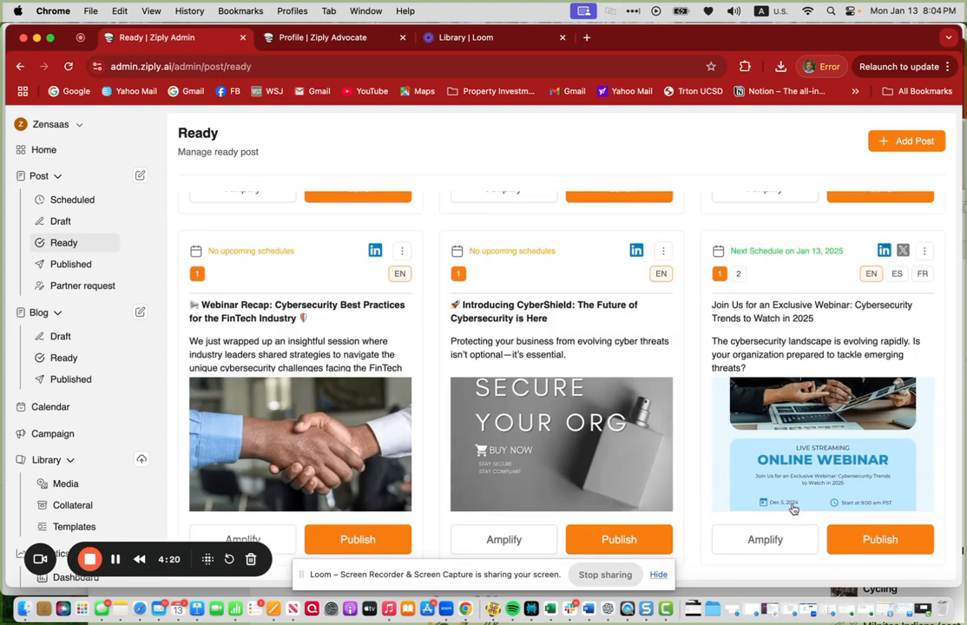
{"action": "left_click", "coordinate": [760, 371]}
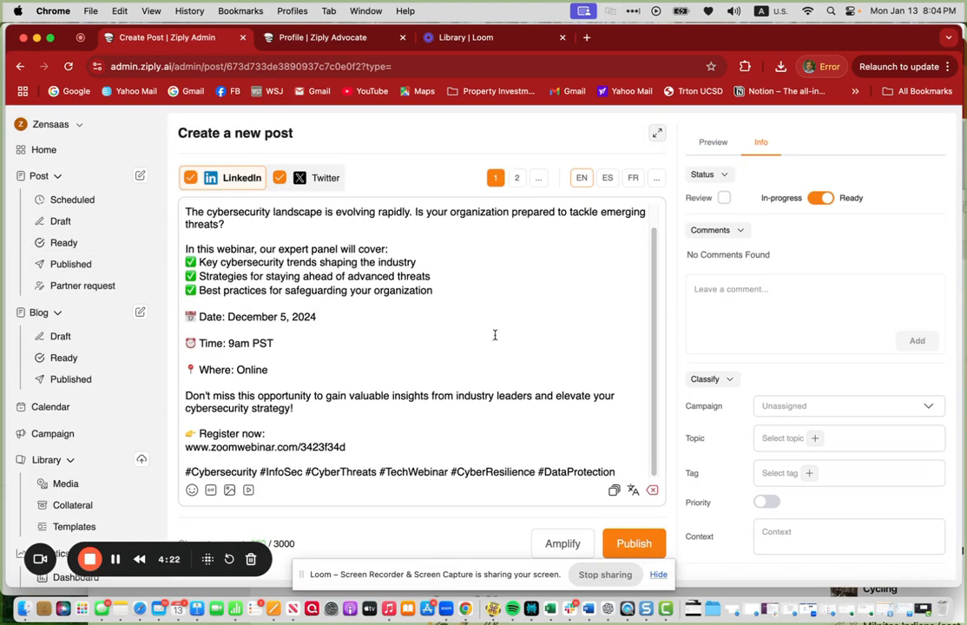
{"action": "scroll", "coordinate": [410, 431], "scroll_direction": "up", "scroll_amount": 2}
{"action": "left_click", "coordinate": [636, 548]}
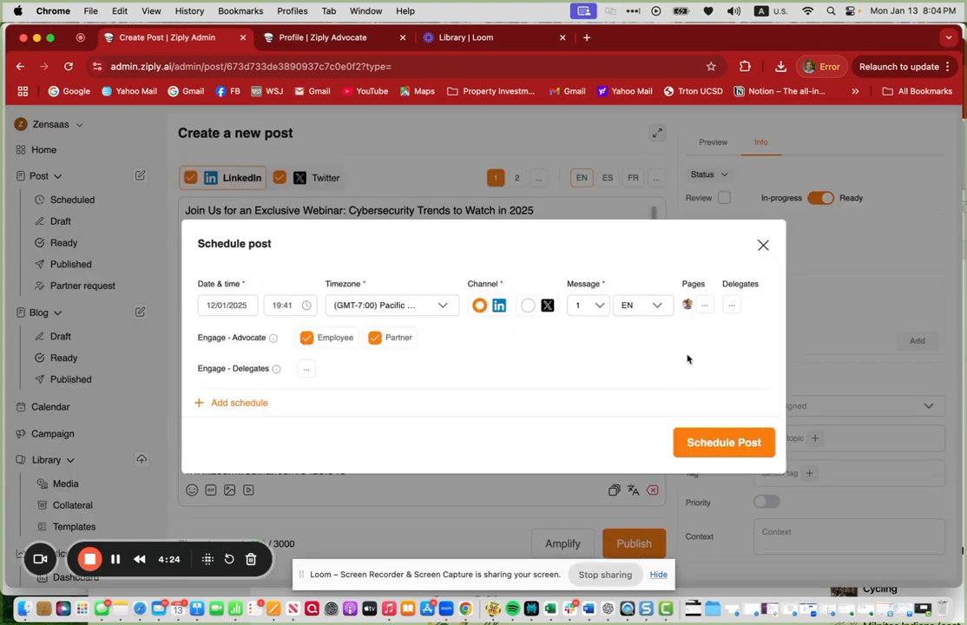
- Check the schedule's page and add two delegates to the LinkedIn schedule
{"action": "left_click", "coordinate": [707, 307]}
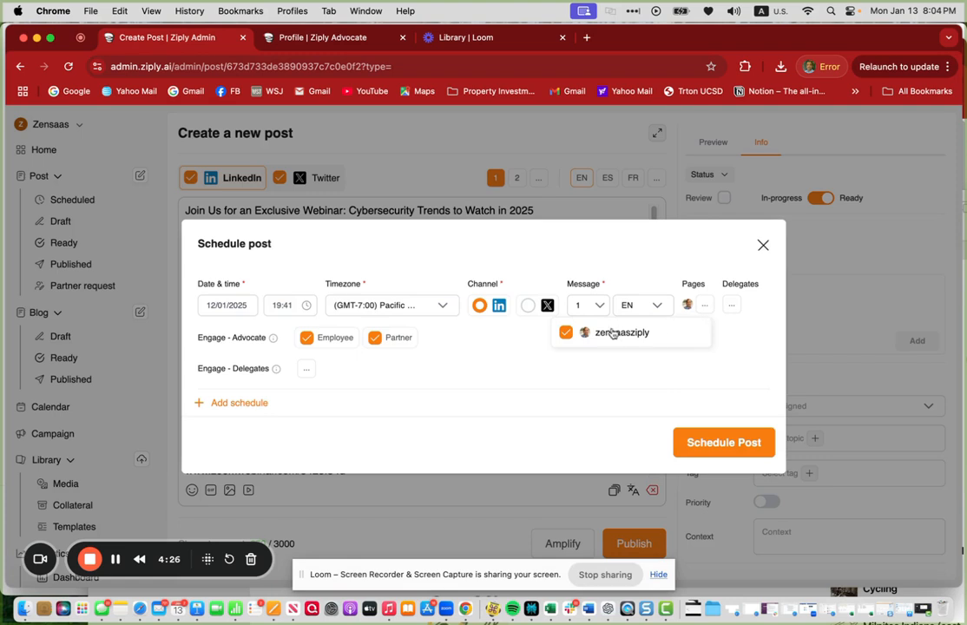
{"action": "left_click", "coordinate": [734, 306]}
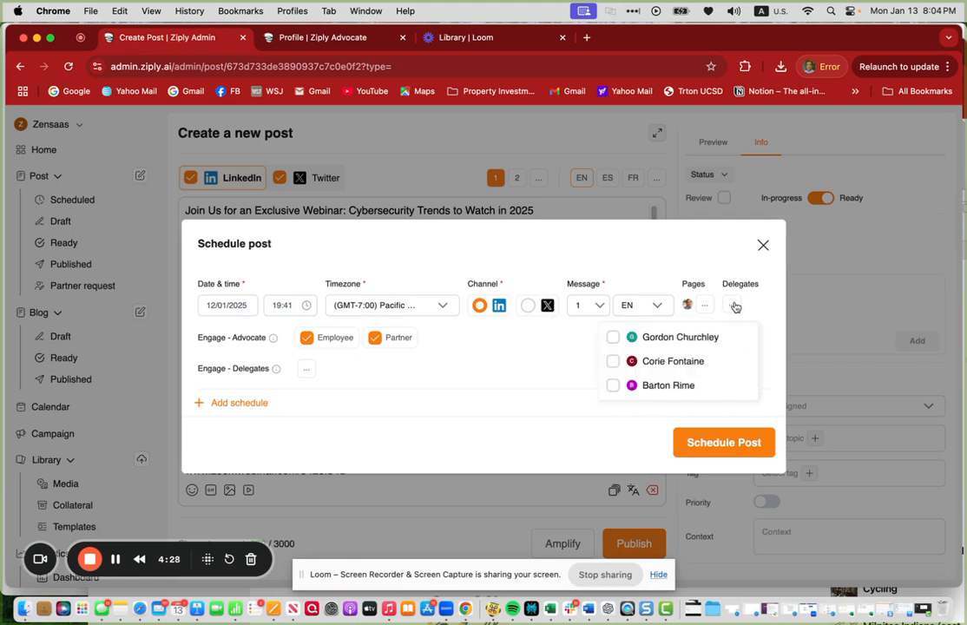
{"action": "left_click", "coordinate": [614, 385]}
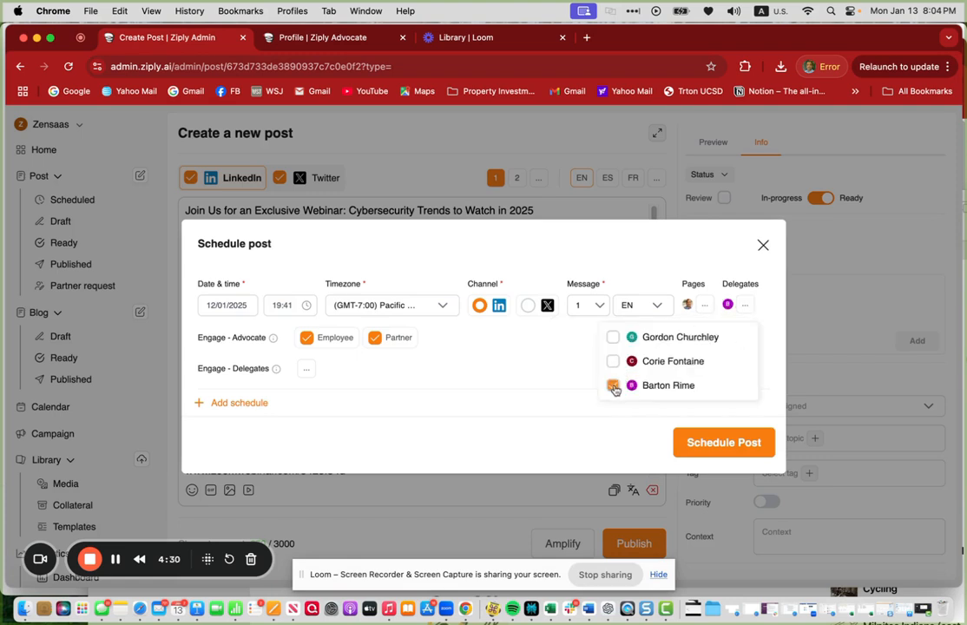
{"action": "left_click", "coordinate": [613, 337]}
{"action": "left_click", "coordinate": [549, 389]}
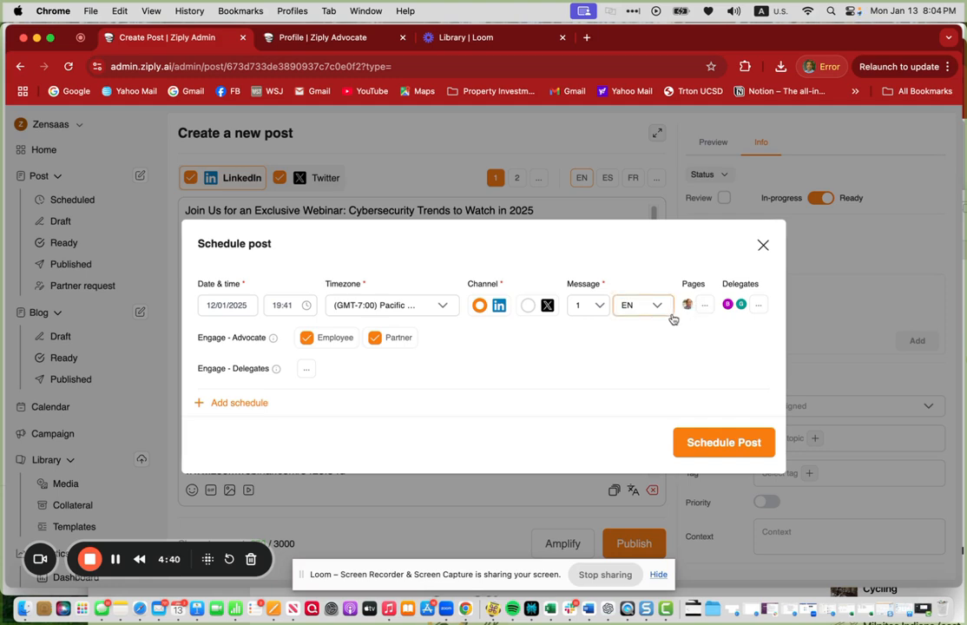
{"action": "left_click", "coordinate": [756, 309]}
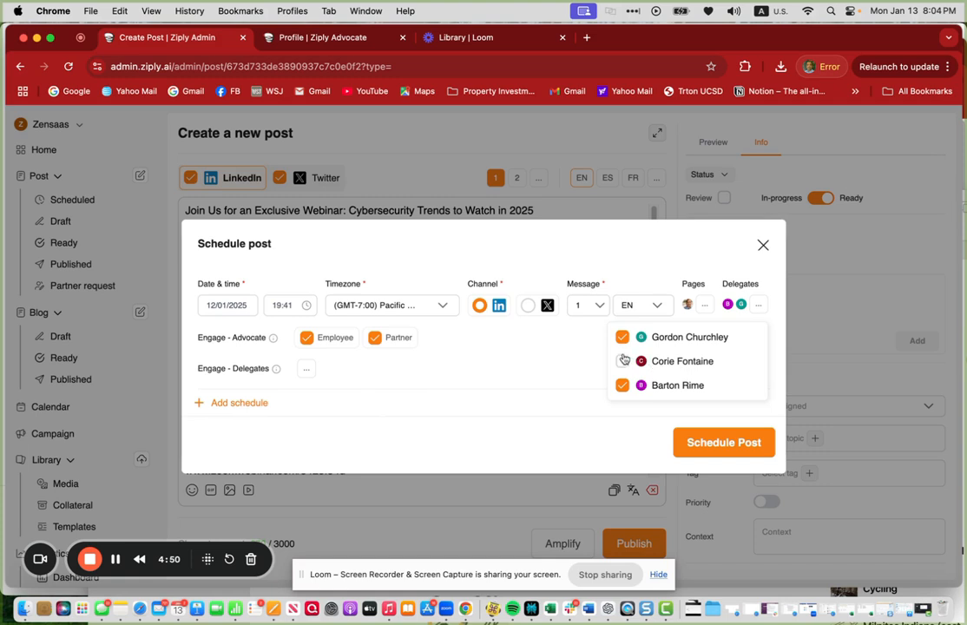
{"action": "left_click", "coordinate": [575, 362]}
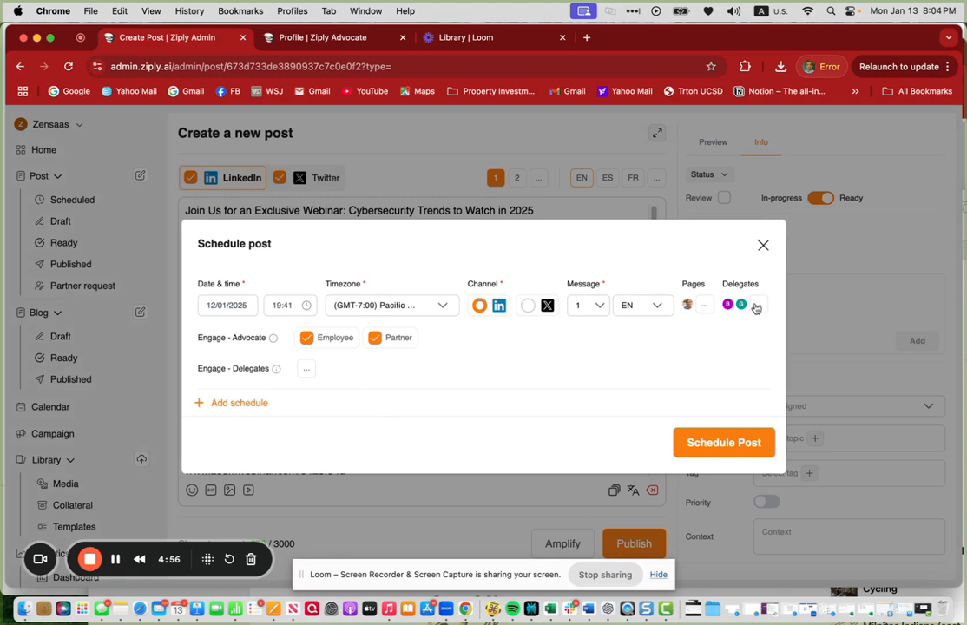
- Pick one engaging delegate and enter a comment beginning 'This is a great webinar for tech'
{"action": "left_click", "coordinate": [308, 370]}
{"action": "left_click", "coordinate": [312, 396]}
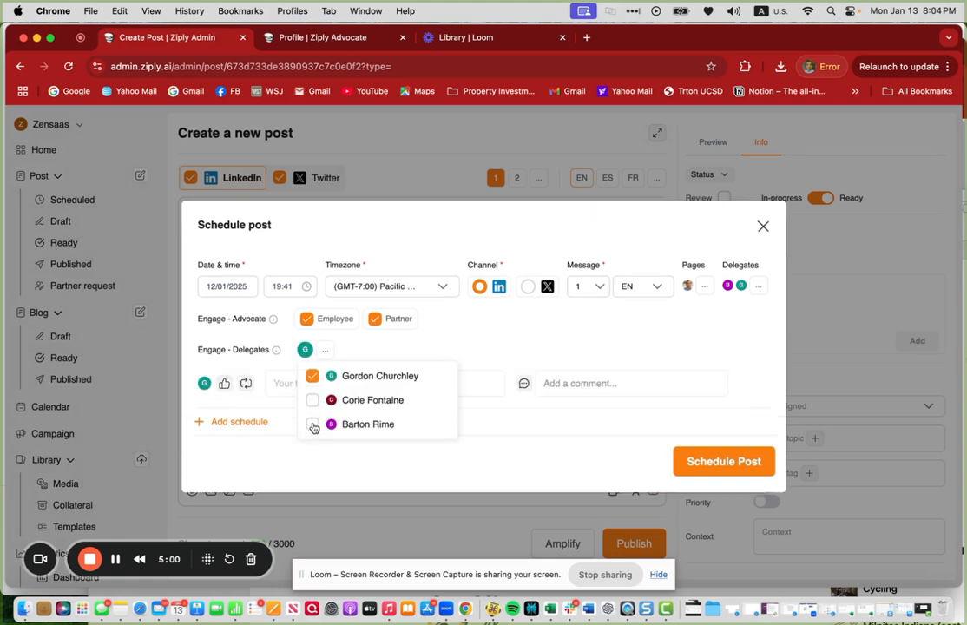
{"action": "left_click", "coordinate": [314, 424]}
{"action": "left_click", "coordinate": [443, 334]}
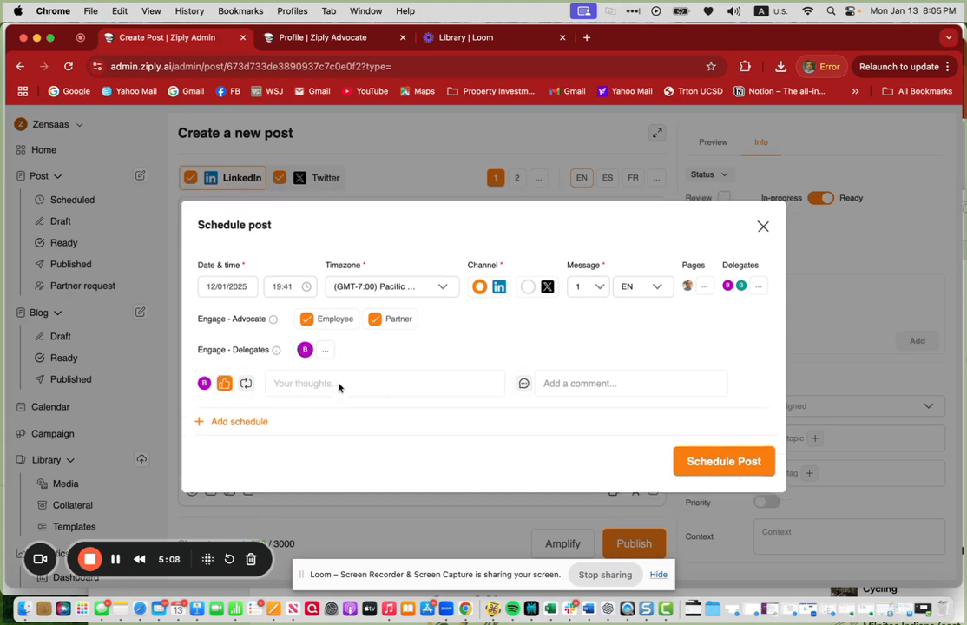
{"action": "left_click", "coordinate": [580, 383]}
{"action": "type", "text": "Thi"}
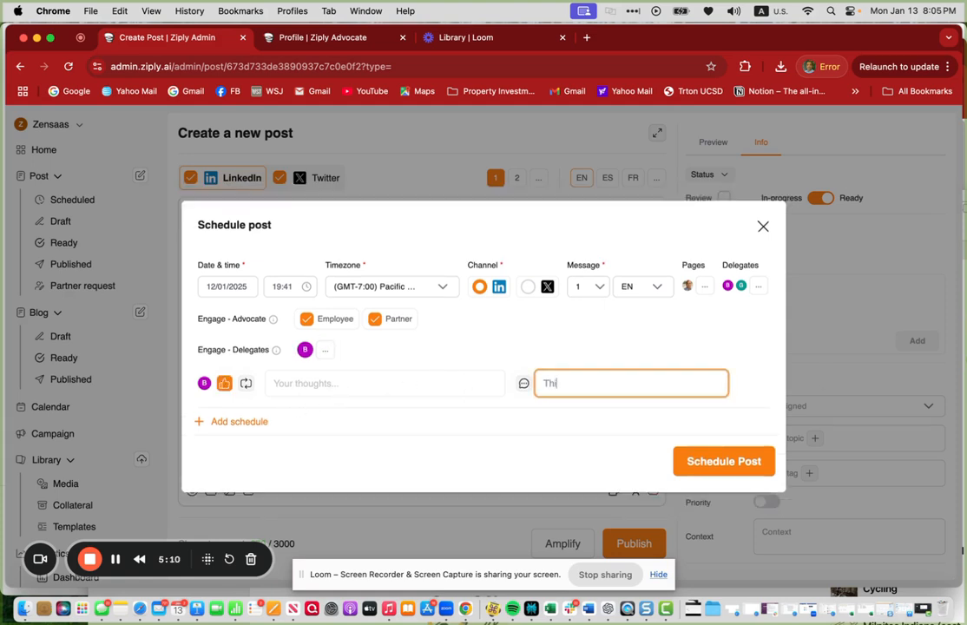
- Enable repost for that delegate with the thoughts 'Highly recommend to attend this webinar'
{"action": "left_click", "coordinate": [246, 383]}
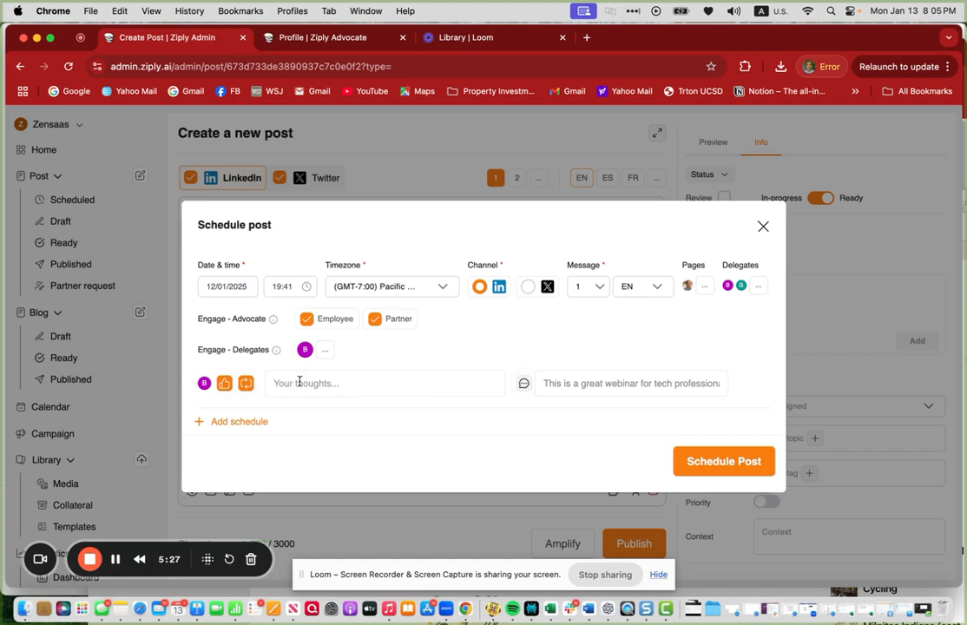
{"action": "left_click", "coordinate": [299, 383]}
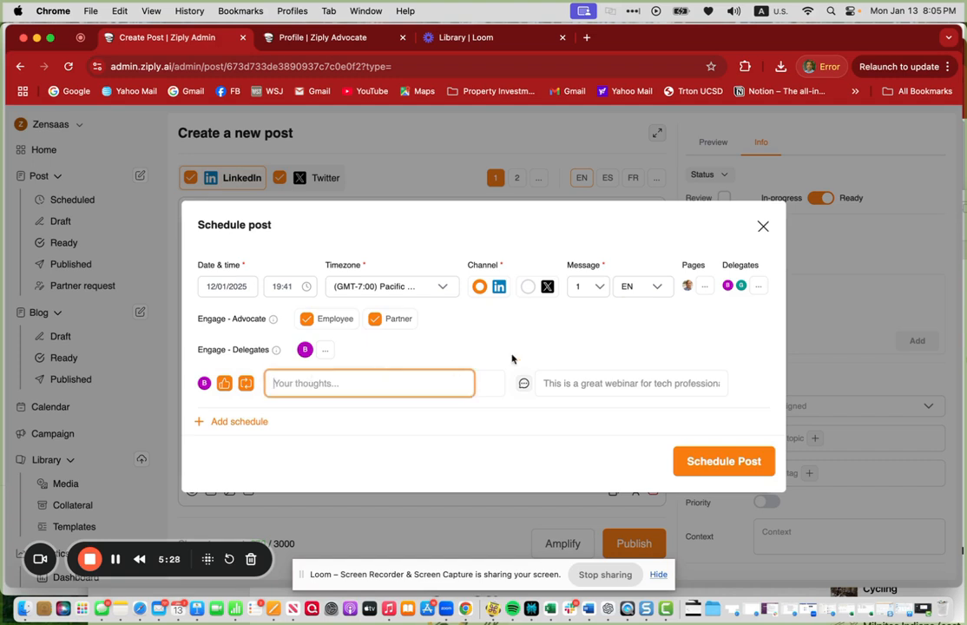
{"action": "type", "text": "Highly recommend to attend this webinar"}
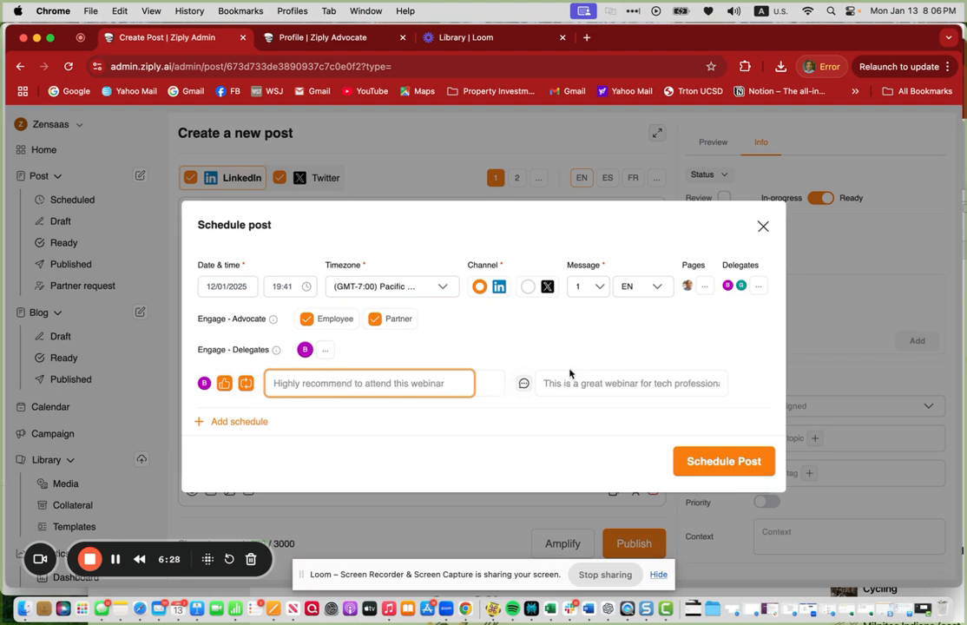
- Add the other two delegates to the engaging delegates list
{"action": "left_click", "coordinate": [325, 349]}
{"action": "left_click", "coordinate": [313, 376]}
{"action": "left_click", "coordinate": [313, 378]}
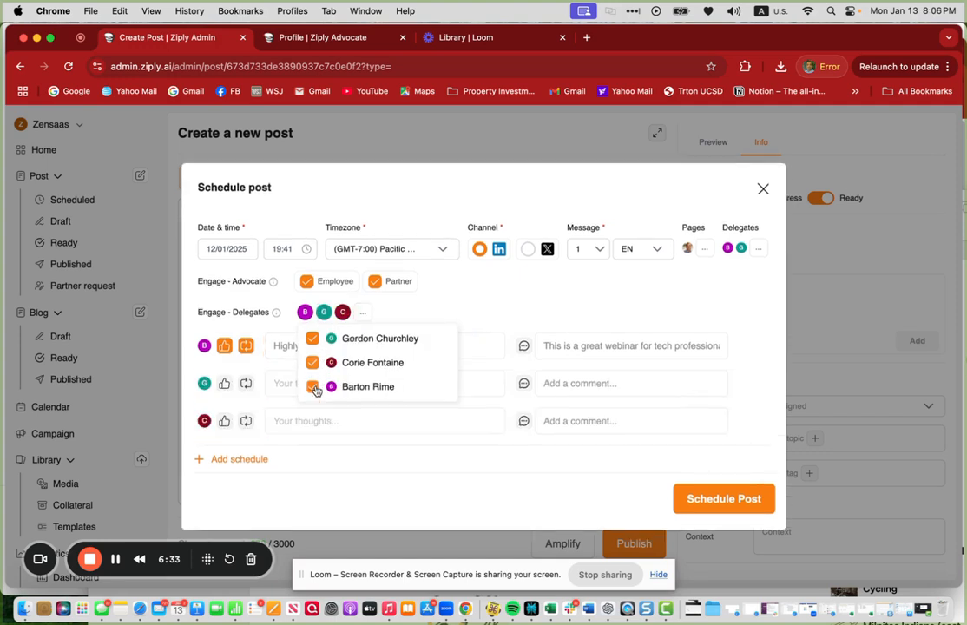
{"action": "left_click", "coordinate": [547, 299]}
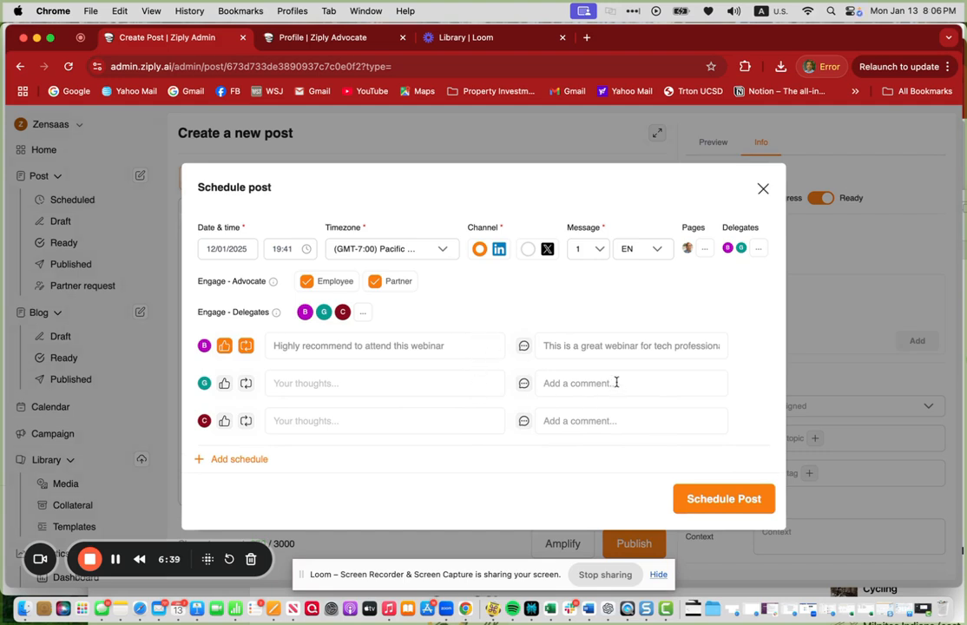
- Close the post scheduling dialog and open the analytics dashboard
{"action": "left_click", "coordinate": [764, 189]}
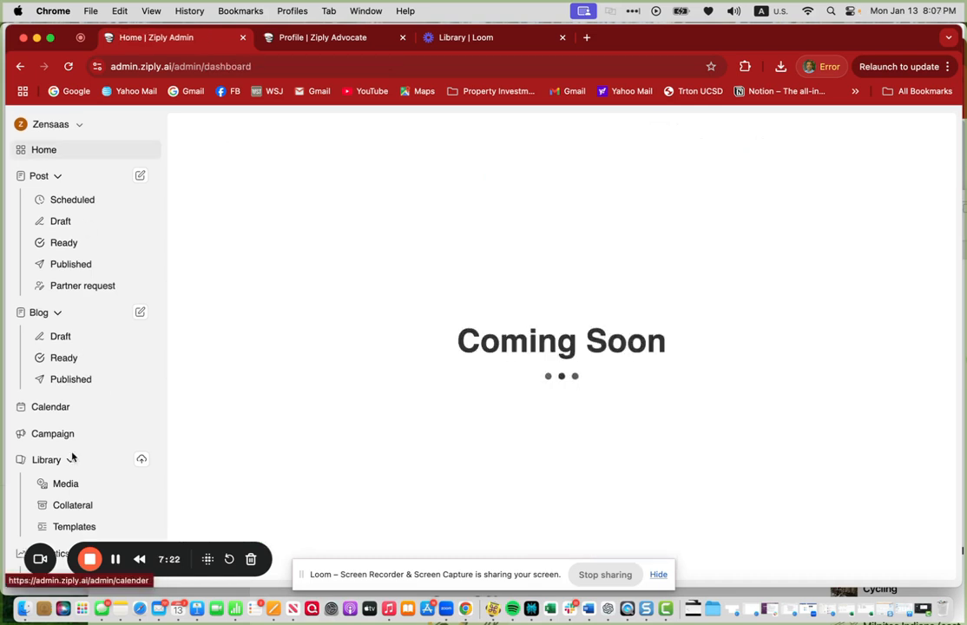
{"action": "scroll", "coordinate": [78, 451], "scroll_direction": "down", "scroll_amount": 4}
{"action": "scroll", "coordinate": [82, 448], "scroll_direction": "down", "scroll_amount": 2}
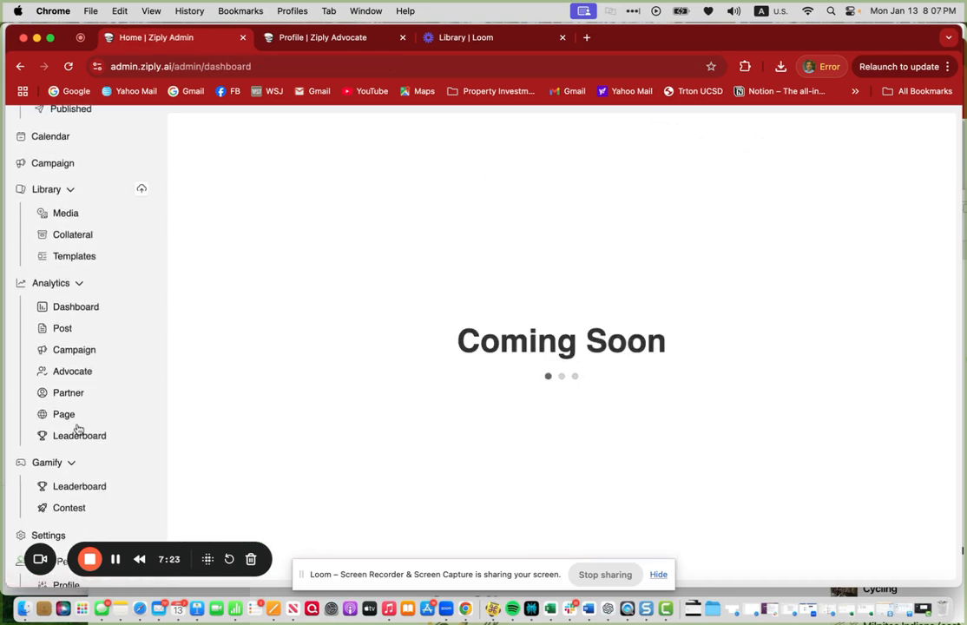
{"action": "left_click", "coordinate": [80, 313]}
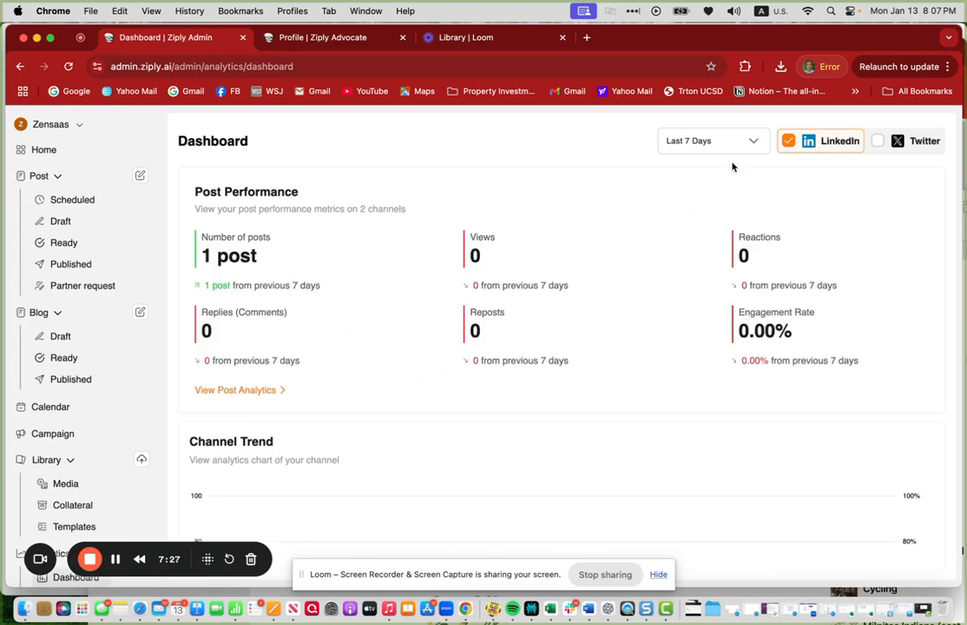
- Review the dashboard's date range options and its post, advocate and campaign performance metrics
{"action": "left_click", "coordinate": [702, 140]}
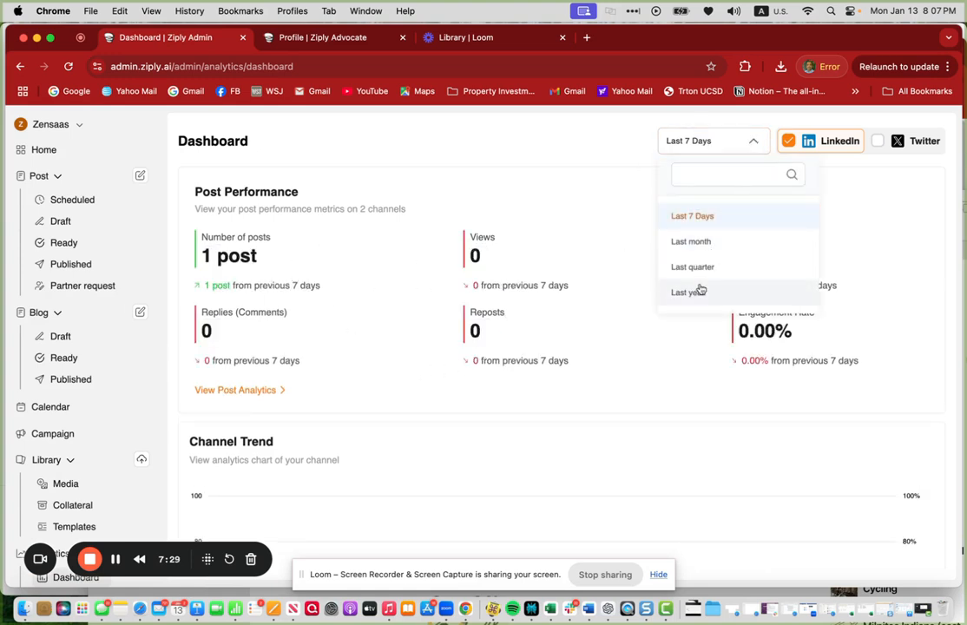
{"action": "left_click", "coordinate": [603, 172]}
{"action": "scroll", "coordinate": [473, 397], "scroll_direction": "down", "scroll_amount": 10}
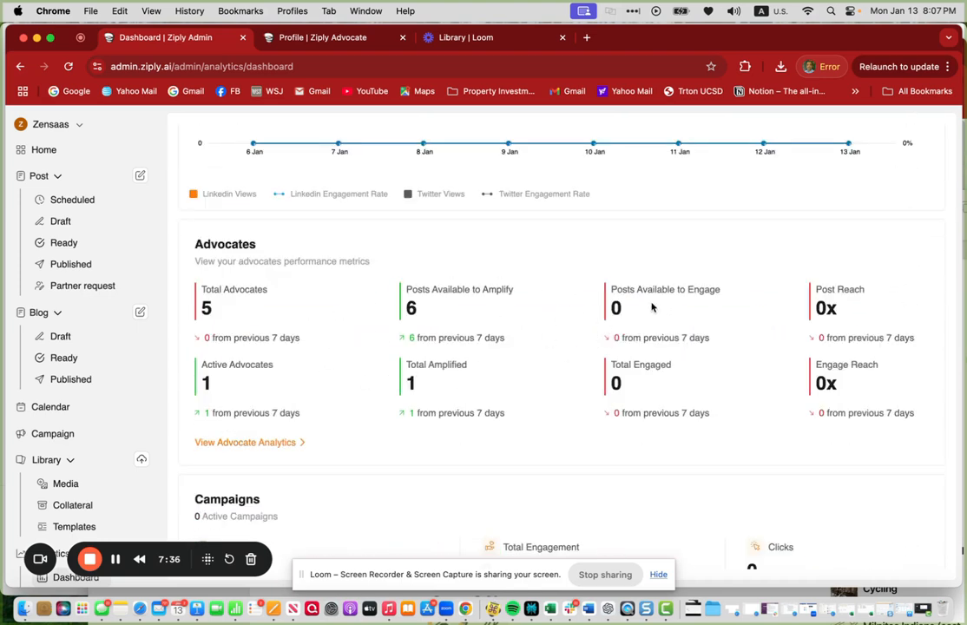
{"action": "scroll", "coordinate": [478, 382], "scroll_direction": "down", "scroll_amount": 3}
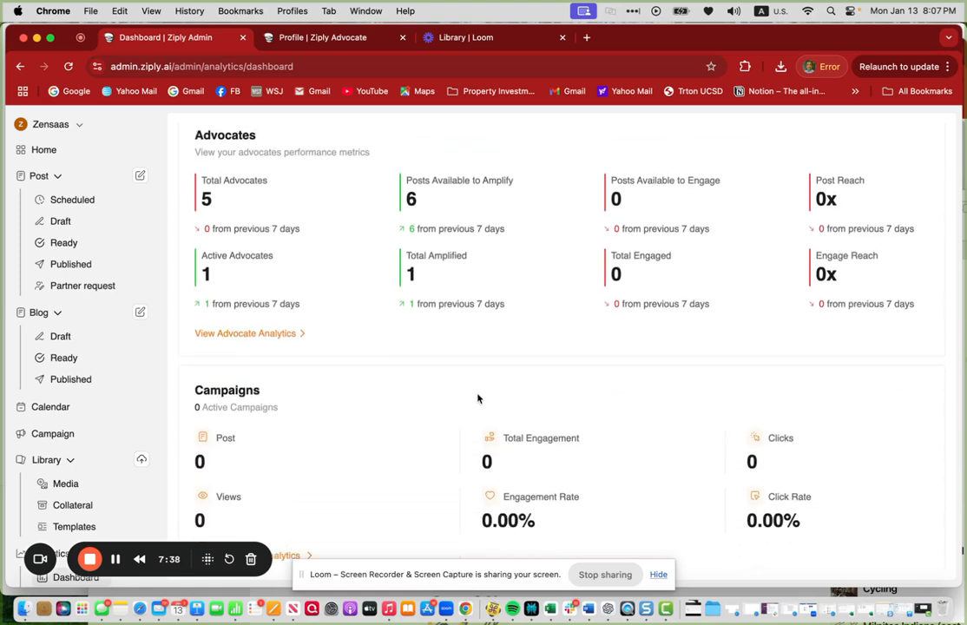
{"action": "scroll", "coordinate": [445, 373], "scroll_direction": "down", "scroll_amount": 1}
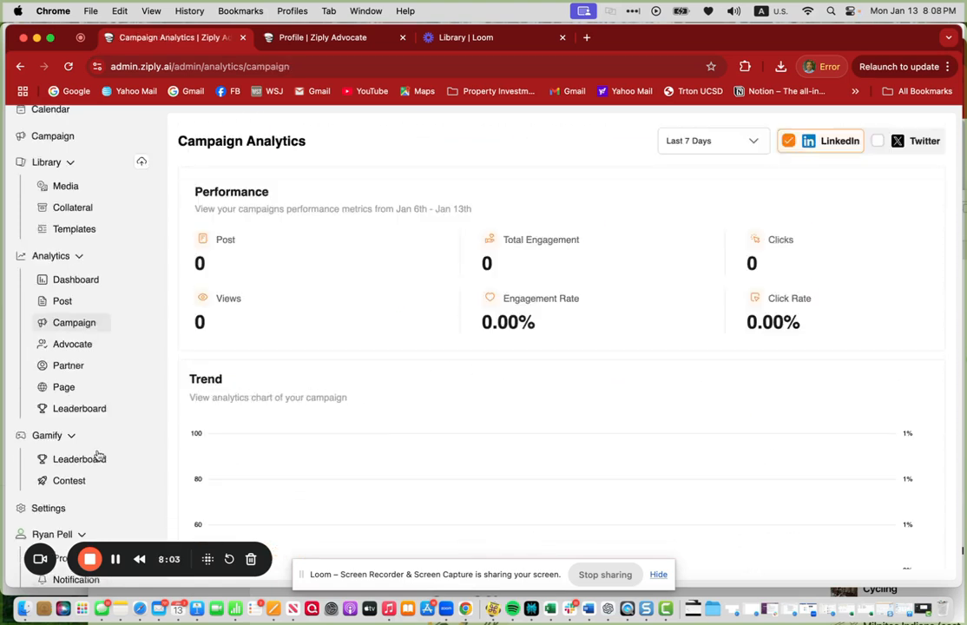
{"action": "scroll", "coordinate": [98, 458], "scroll_direction": "down", "scroll_amount": 1}
- Open the advocate analytics page and review its performance metrics and active advocates table
{"action": "left_click", "coordinate": [68, 315]}
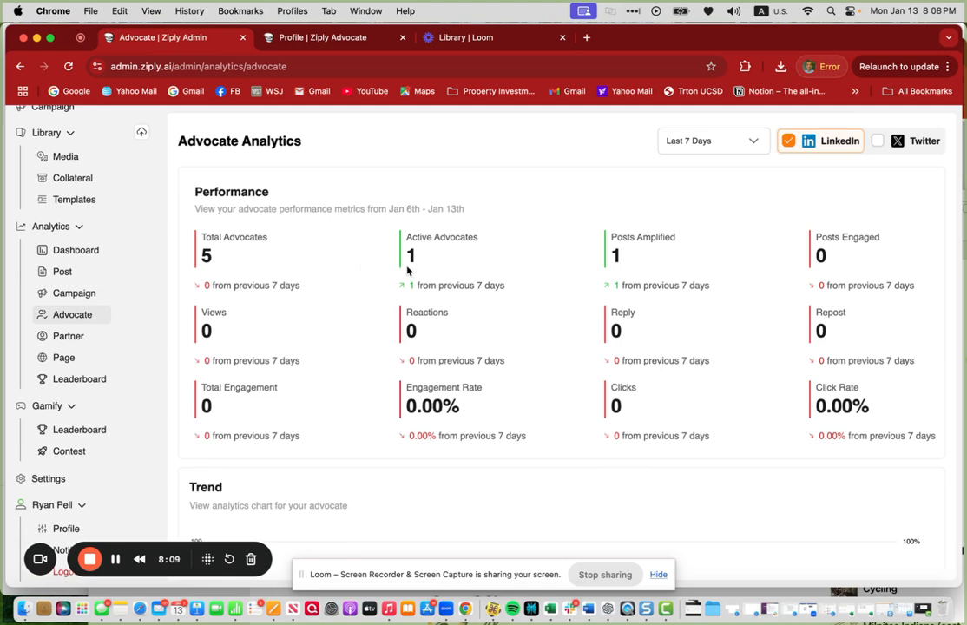
{"action": "scroll", "coordinate": [384, 423], "scroll_direction": "down", "scroll_amount": 5}
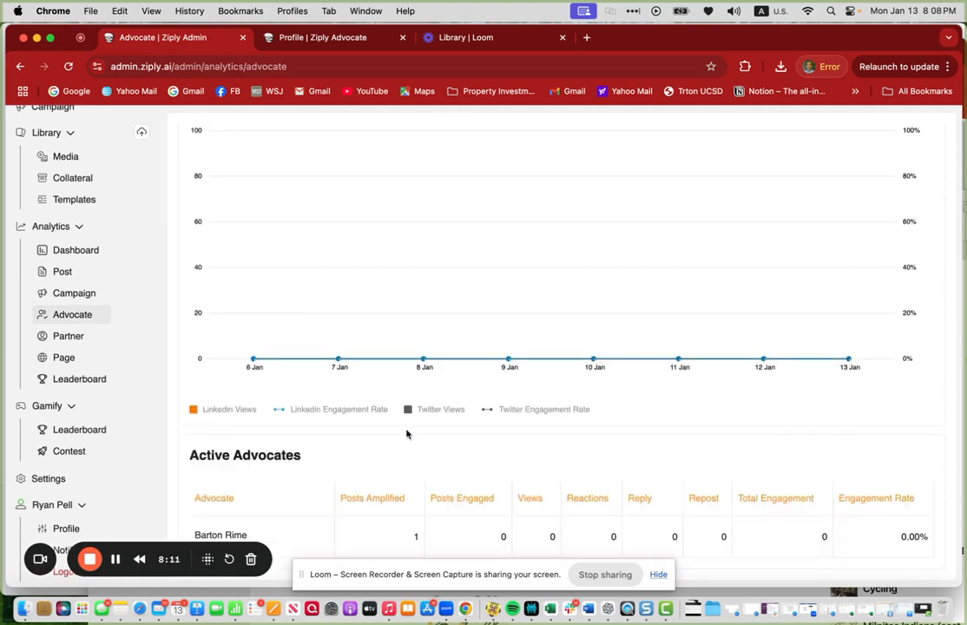
{"action": "scroll", "coordinate": [127, 261], "scroll_direction": "up", "scroll_amount": 5}
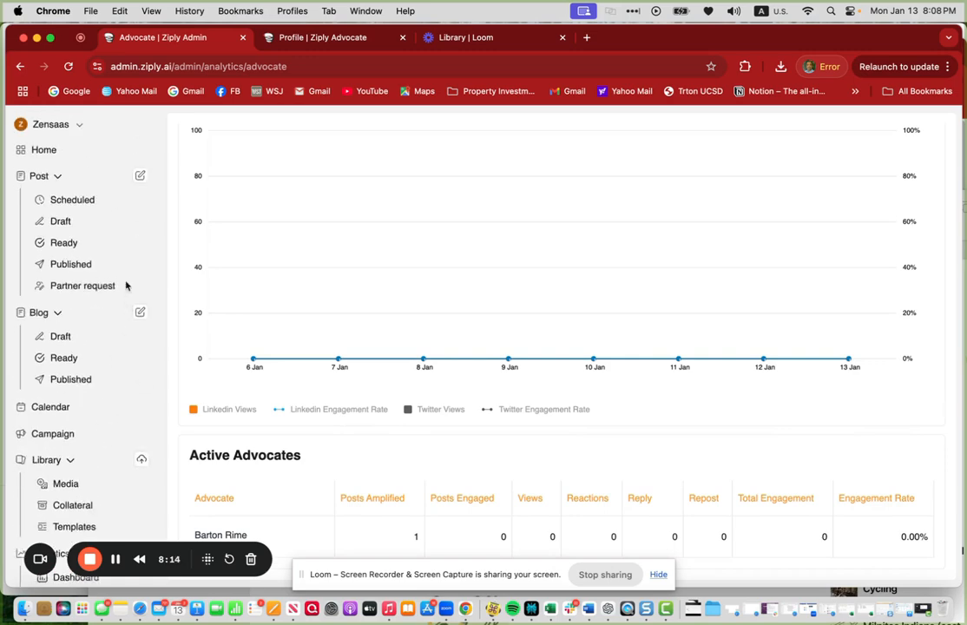
- Open the cybersecurity webinar post from the Ready posts list and highlight its registration link
{"action": "left_click", "coordinate": [86, 244]}
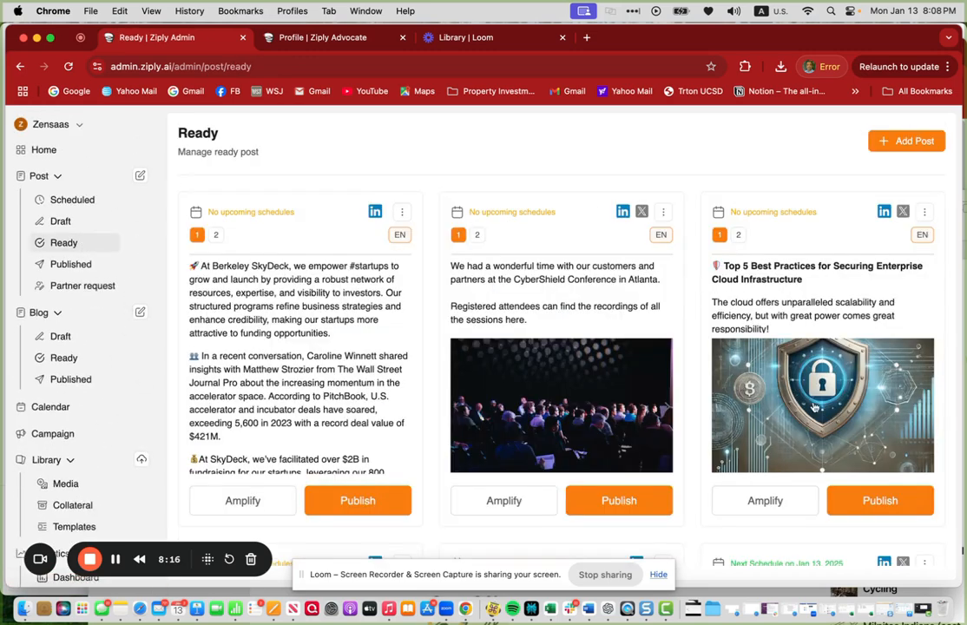
{"action": "scroll", "coordinate": [812, 432], "scroll_direction": "down", "scroll_amount": 3}
{"action": "left_click", "coordinate": [752, 360]}
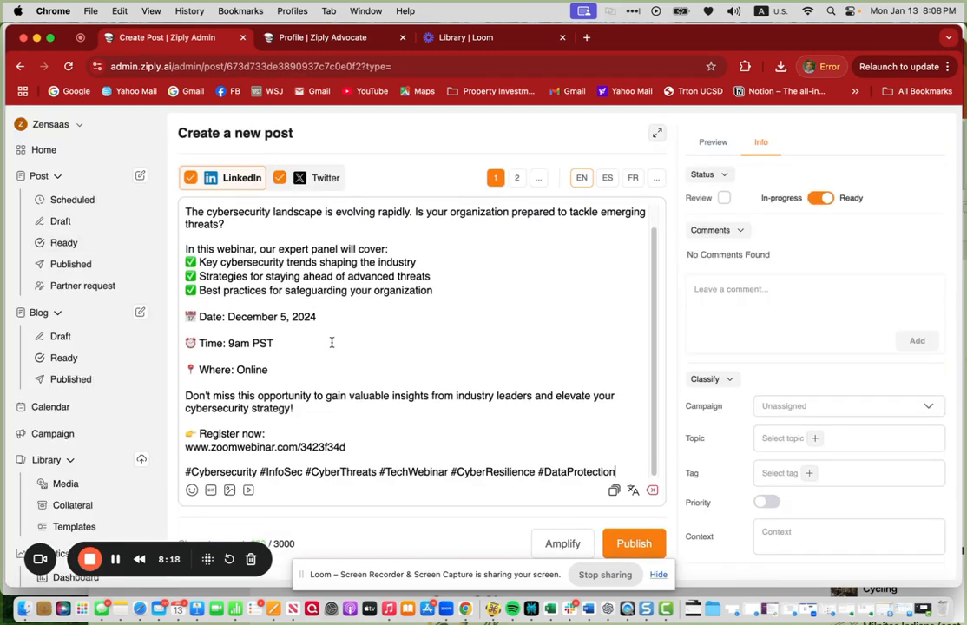
{"action": "scroll", "coordinate": [335, 418], "scroll_direction": "down", "scroll_amount": 1}
{"action": "left_click_drag", "start_coordinate": [345, 417], "coordinate": [185, 418]}
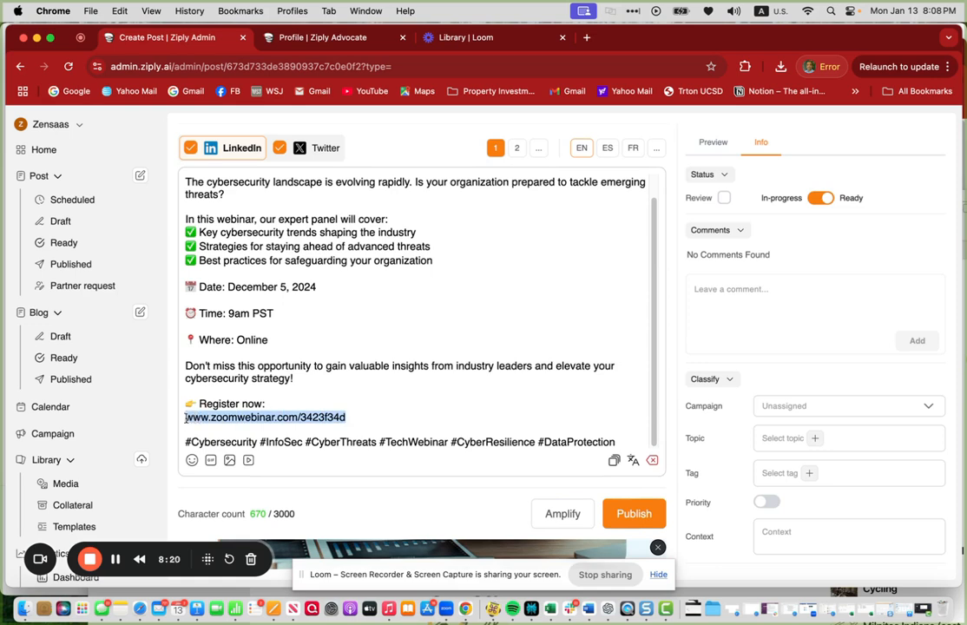
{"action": "left_click", "coordinate": [378, 414]}
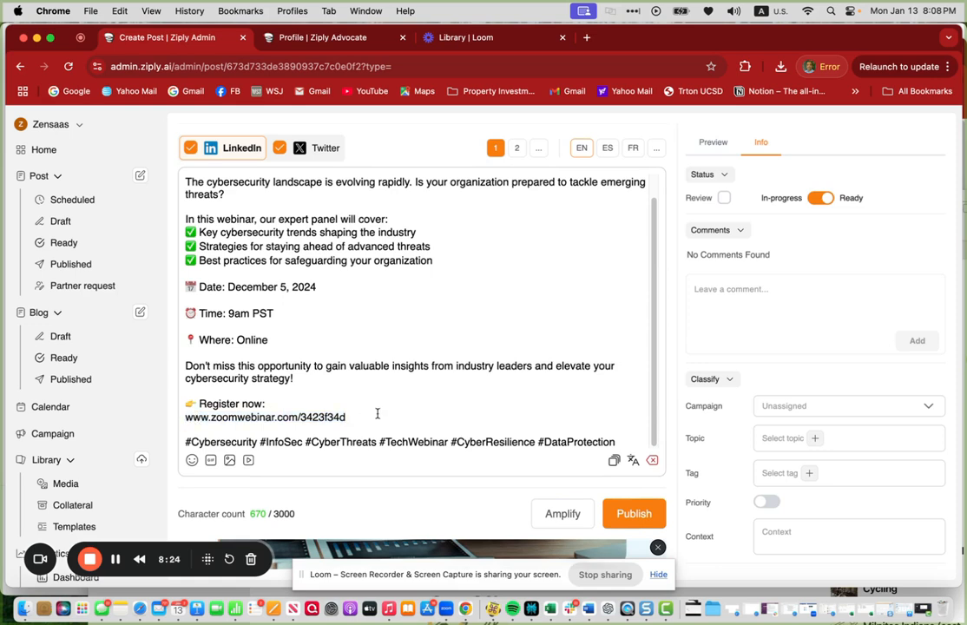